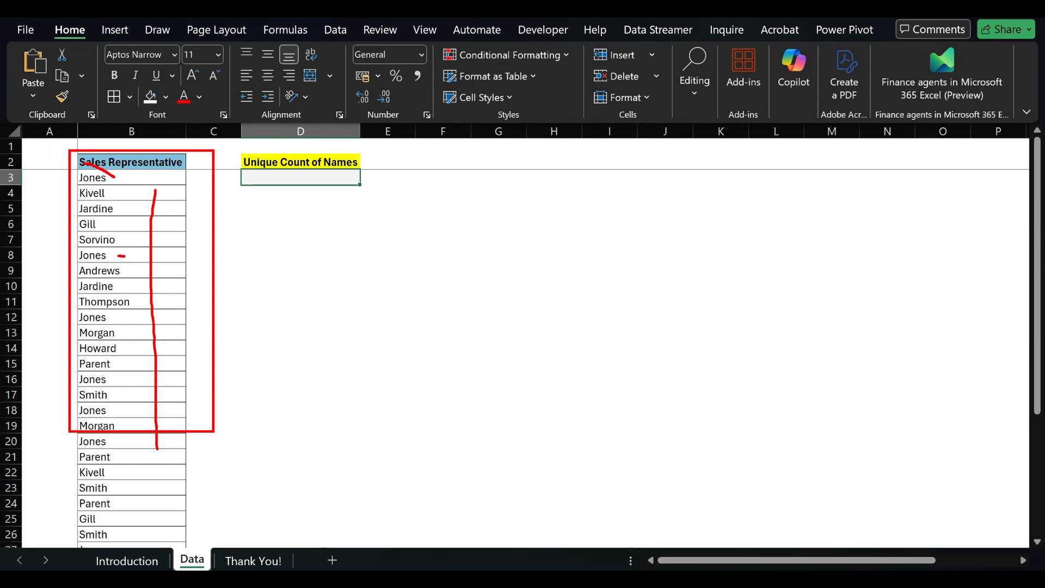
left_click_drag(119, 378, 186, 388)
left_click_drag(135, 412, 185, 411)
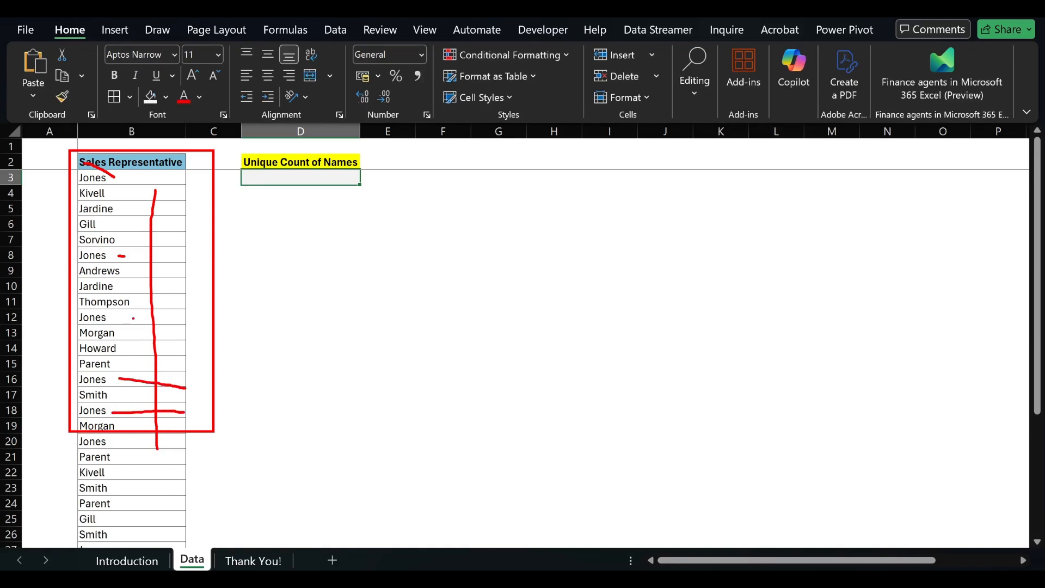
key("Escape")
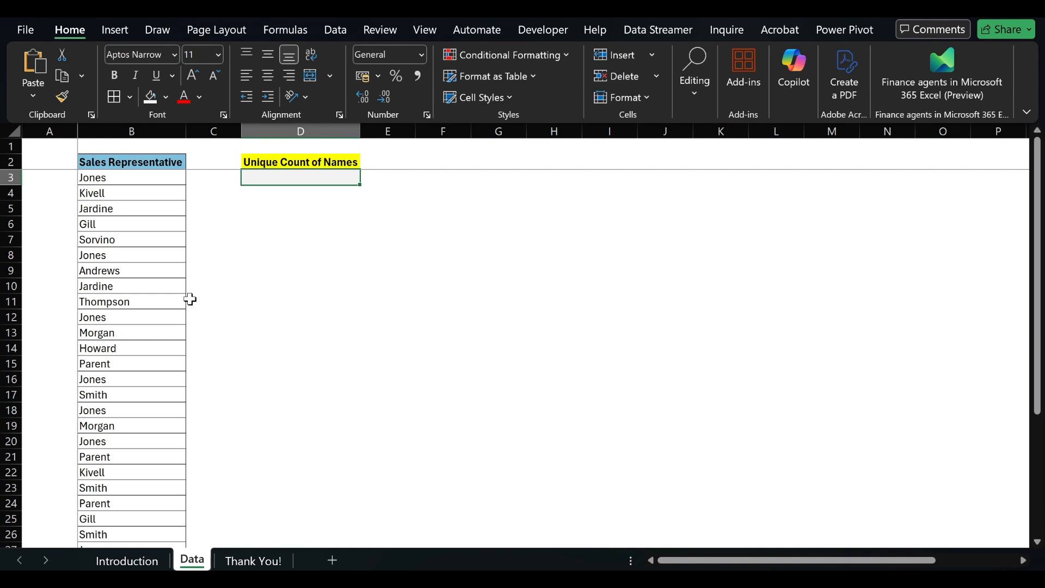
Step: Copy the sales representative names from B3:B45 and paste them as values starting in G3
key("Left")
key("Left")
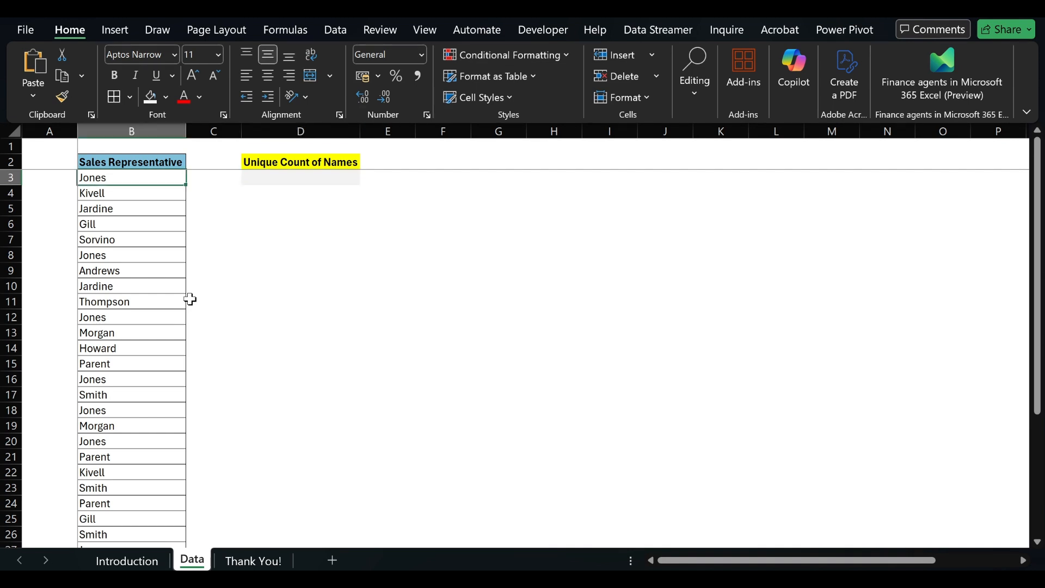
key("ctrl+shift+Down")
key("ctrl+c")
key("Right")
key("Right")
key("Right")
key("Right")
key("Right")
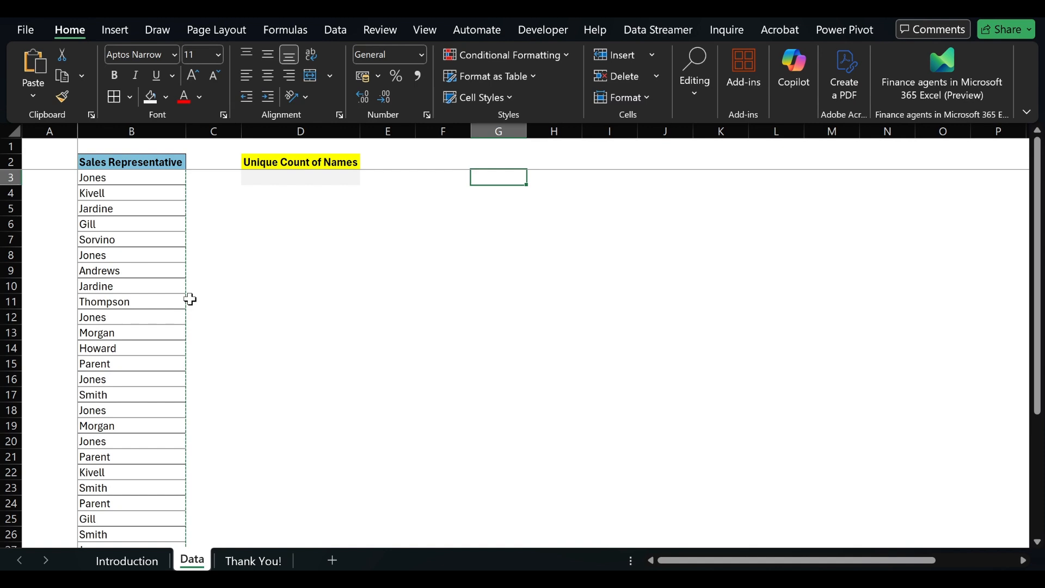
key("ctrl+alt+v")
key("v")
key("Return")
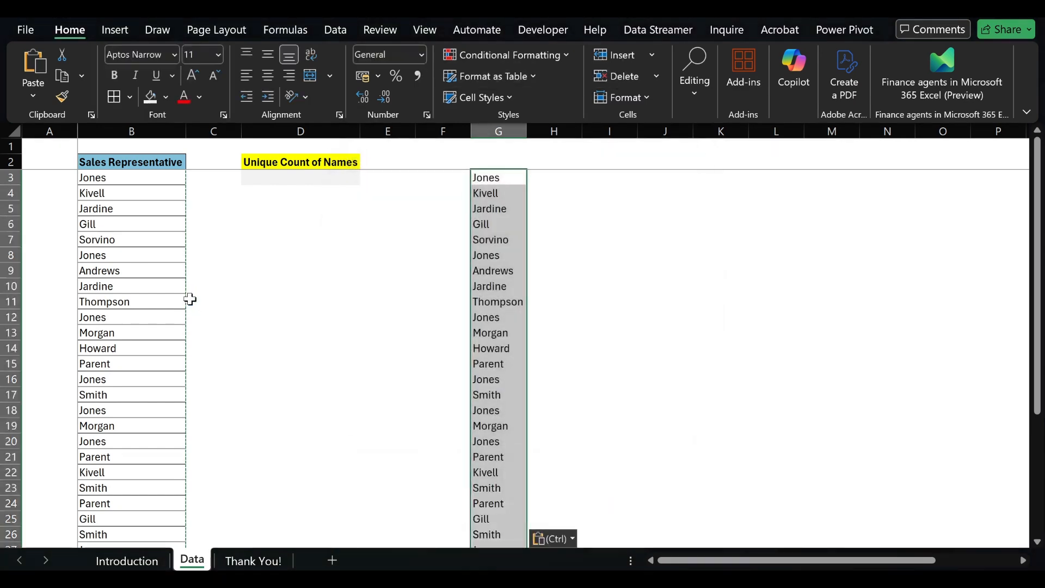
Step: Remove the duplicates from the pasted names in column G, then clear the remaining list
left_click(337, 38)
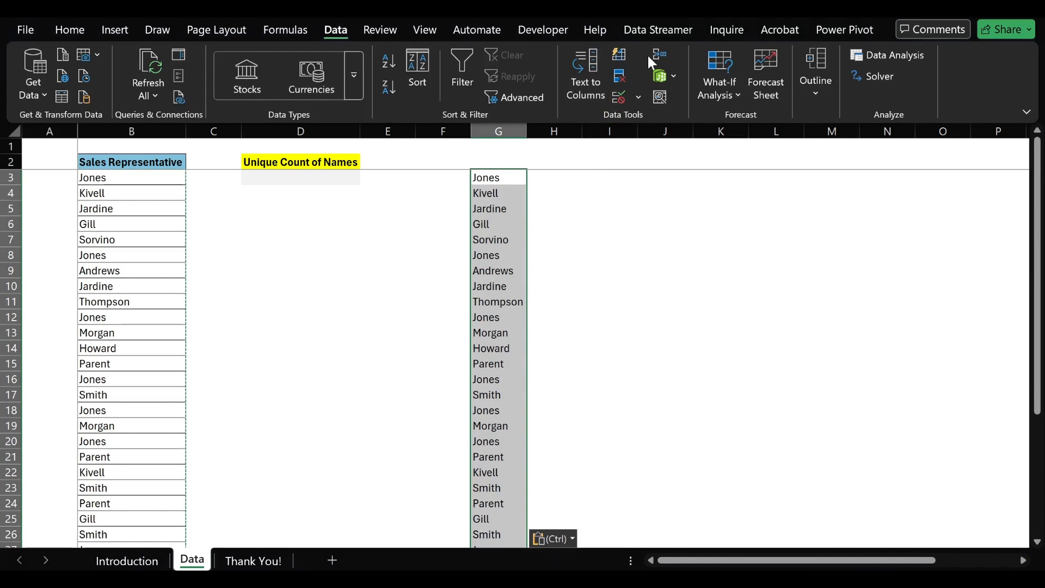
left_click(620, 77)
left_click(566, 396)
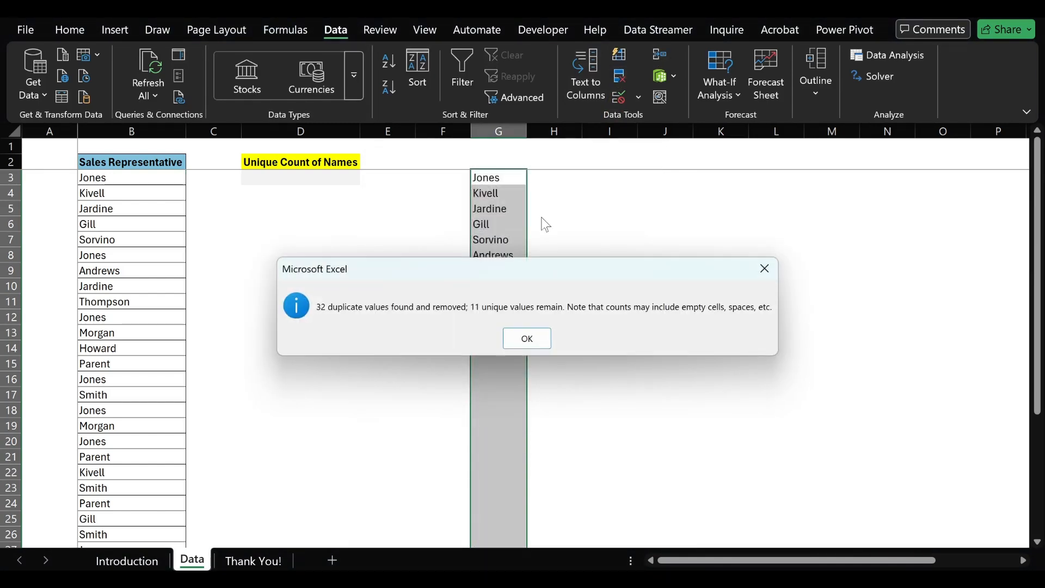
key("Return")
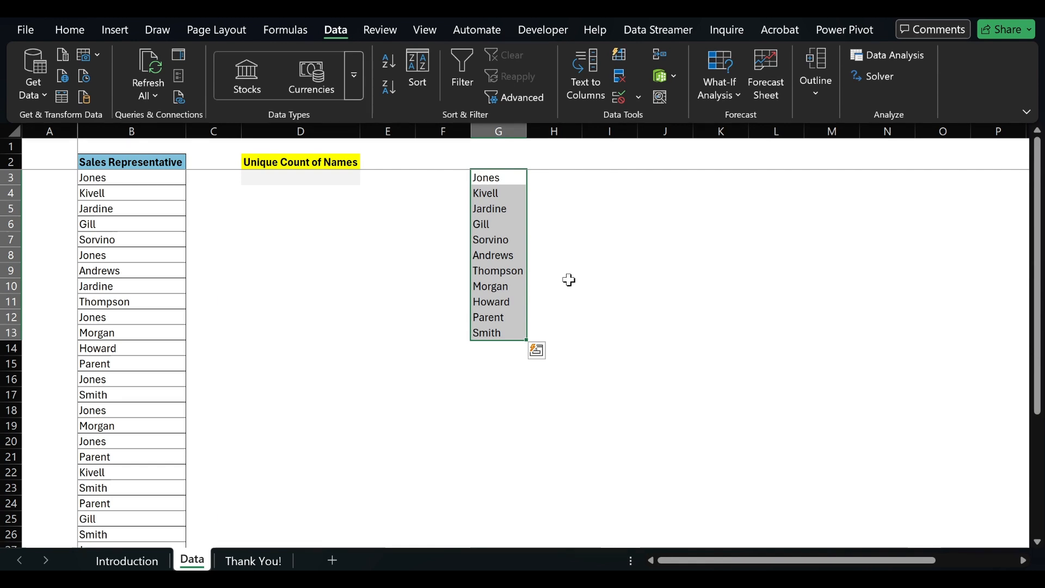
key("Delete")
key("ctrl+Home")
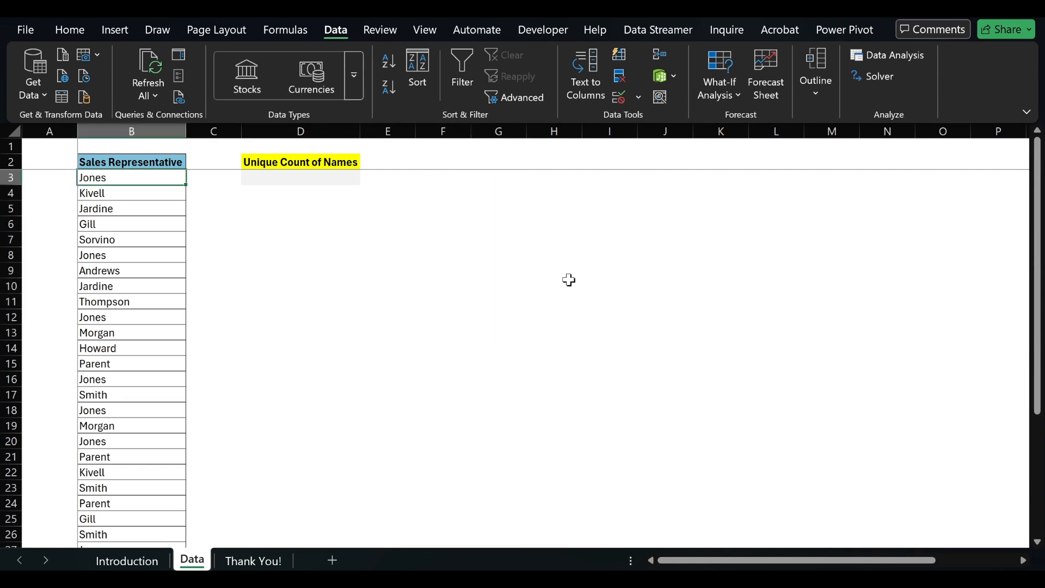
Step: Enter the formula =COUNTIFS(B3:B45,B3:B45) in D3 to count each sales representative's occurrences
key("Right")
key("Right")
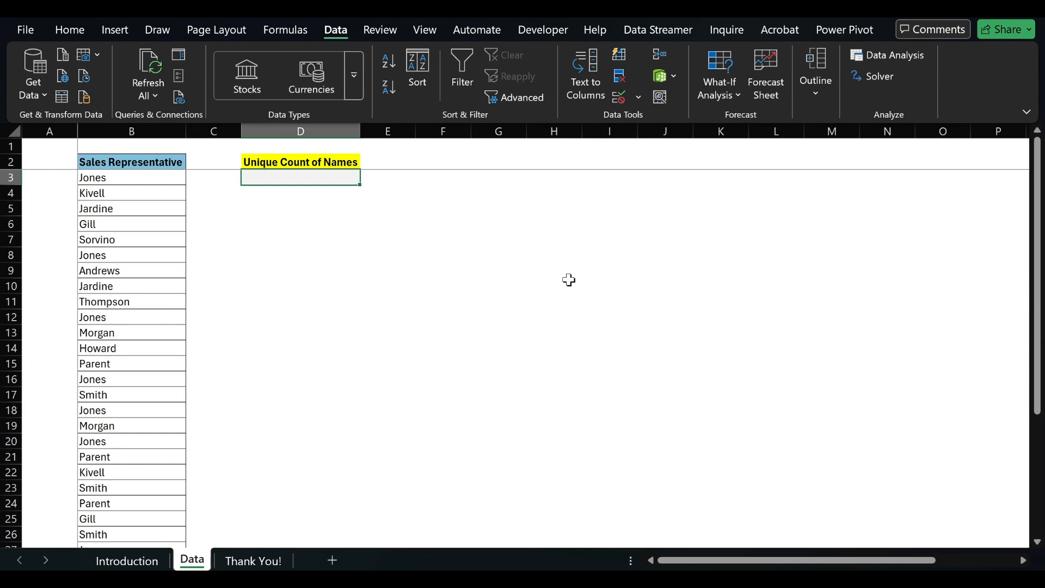
type("=")
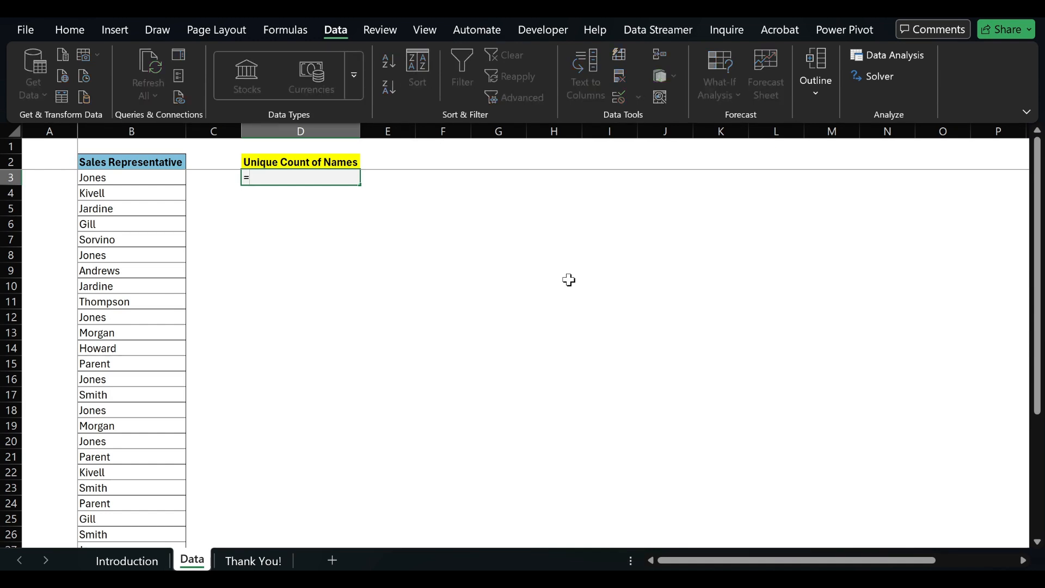
type("countifs")
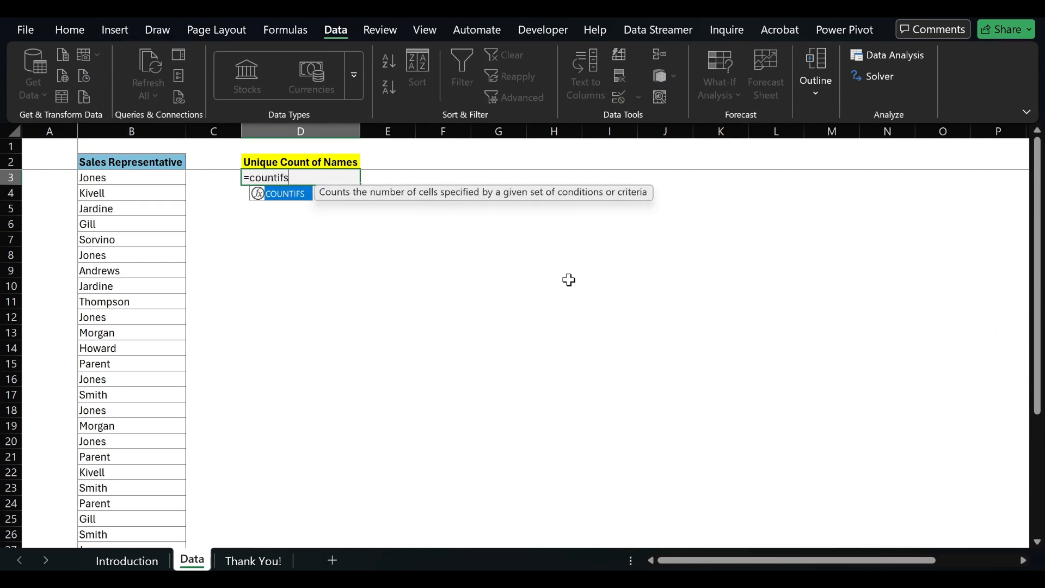
key("Tab")
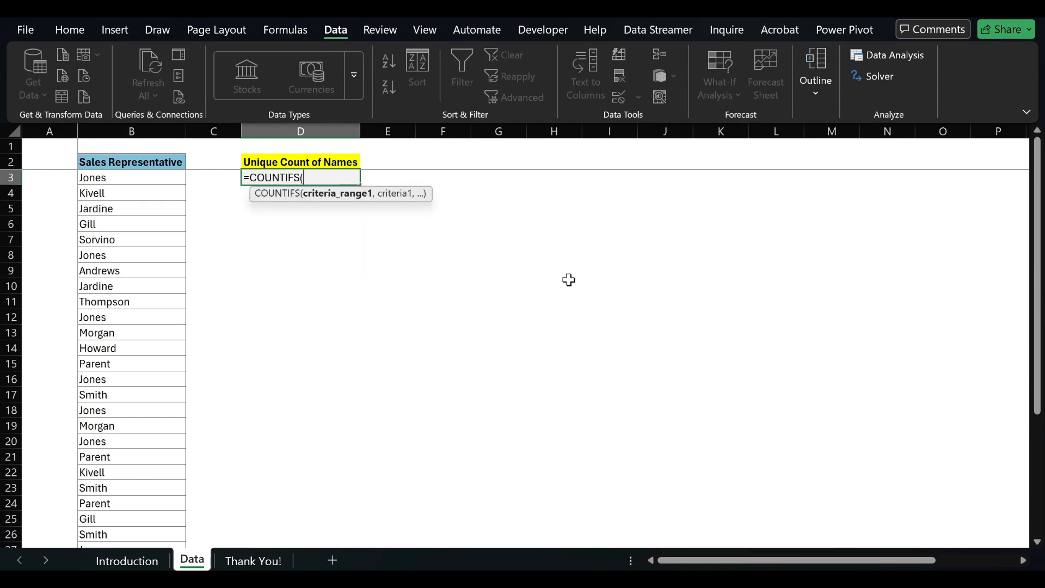
left_click(129, 180)
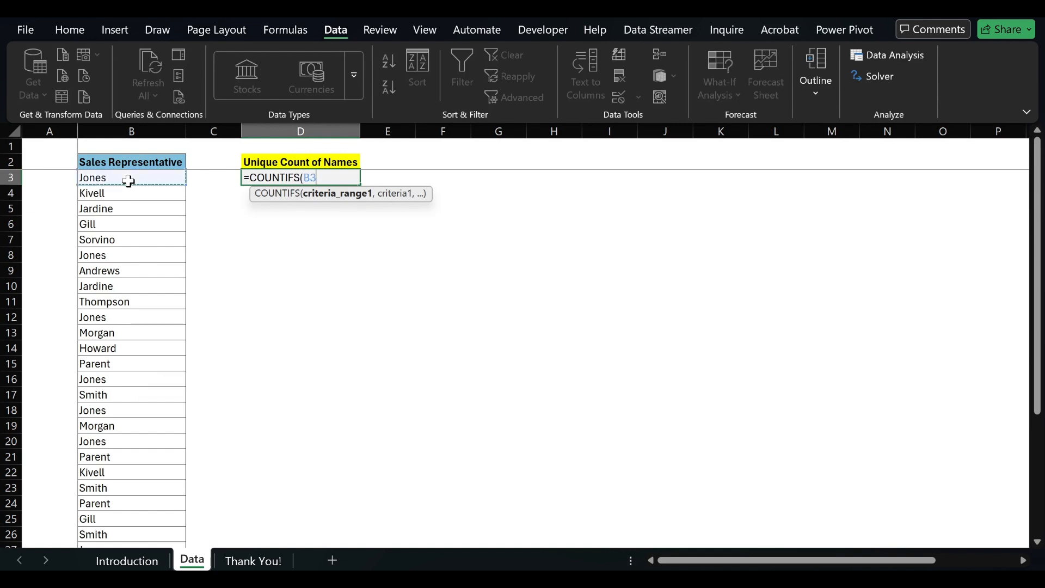
key("ctrl+shift+Down")
type(",")
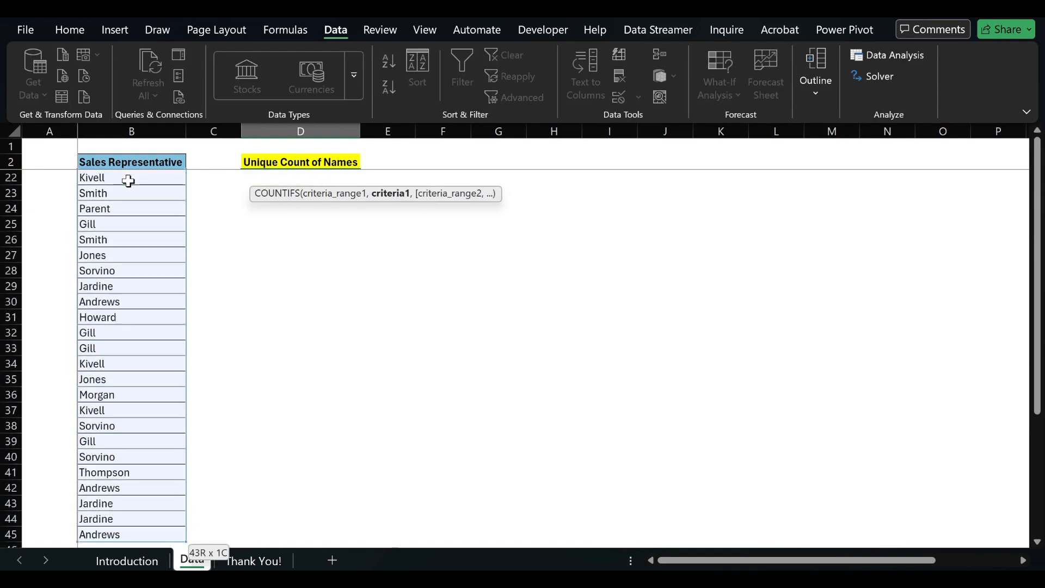
left_click(128, 181)
key("ctrl+shift+Down")
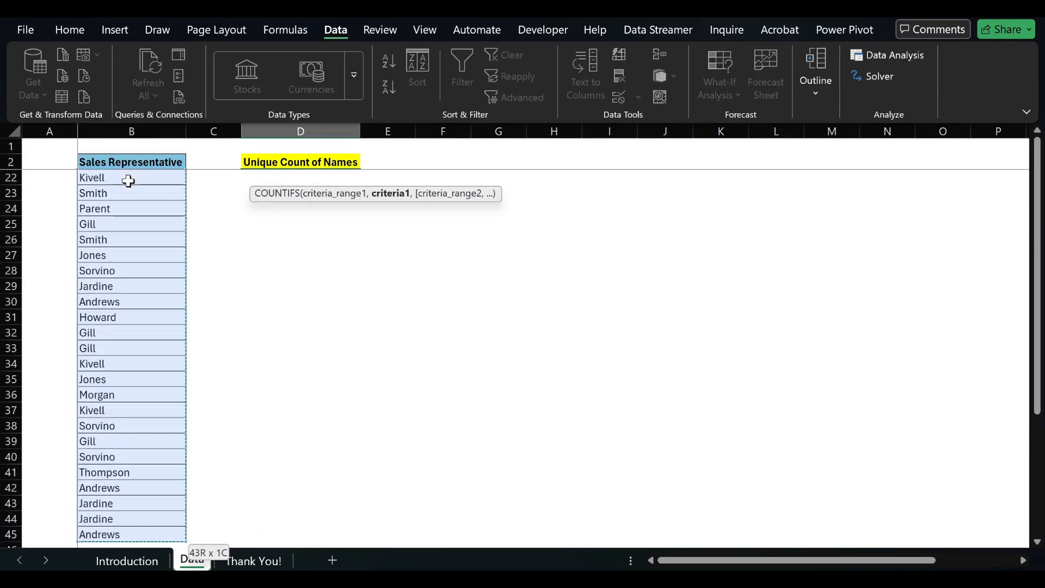
key("Return")
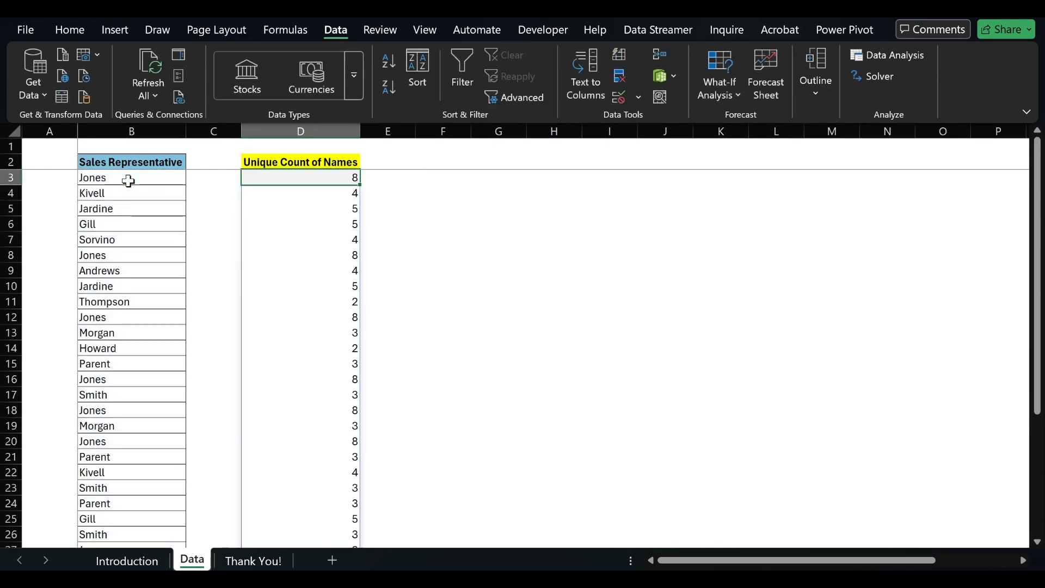
left_click(299, 224)
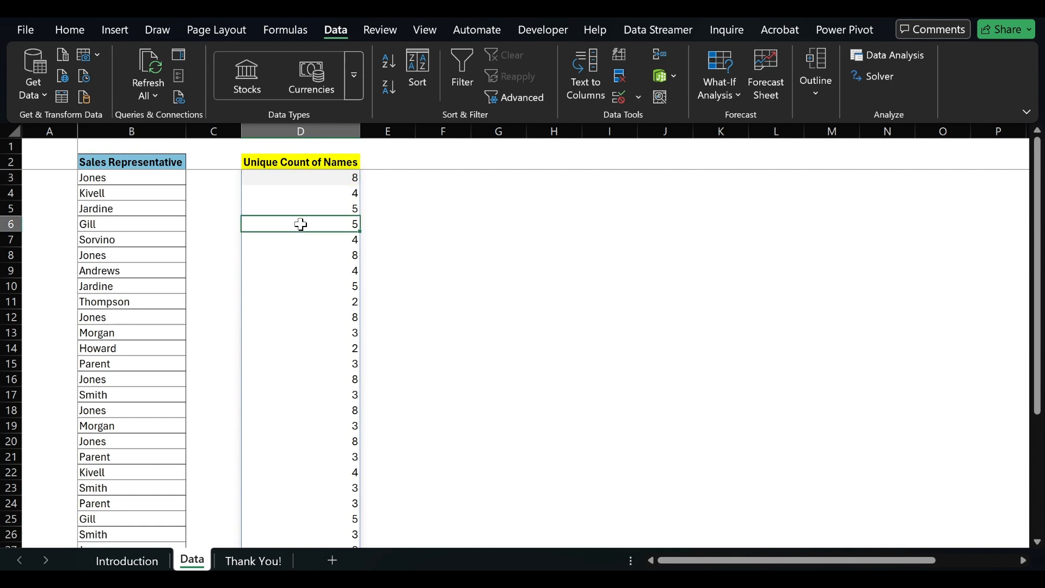
key("Up")
key("Up")
key("Up")
key("ctrl+c")
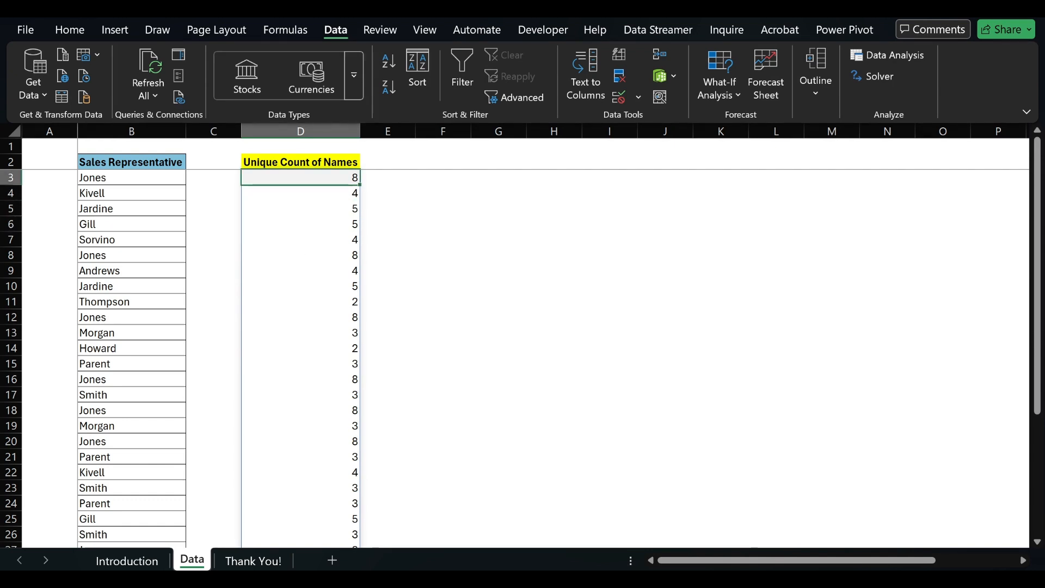
left_click_drag(367, 179, 481, 166)
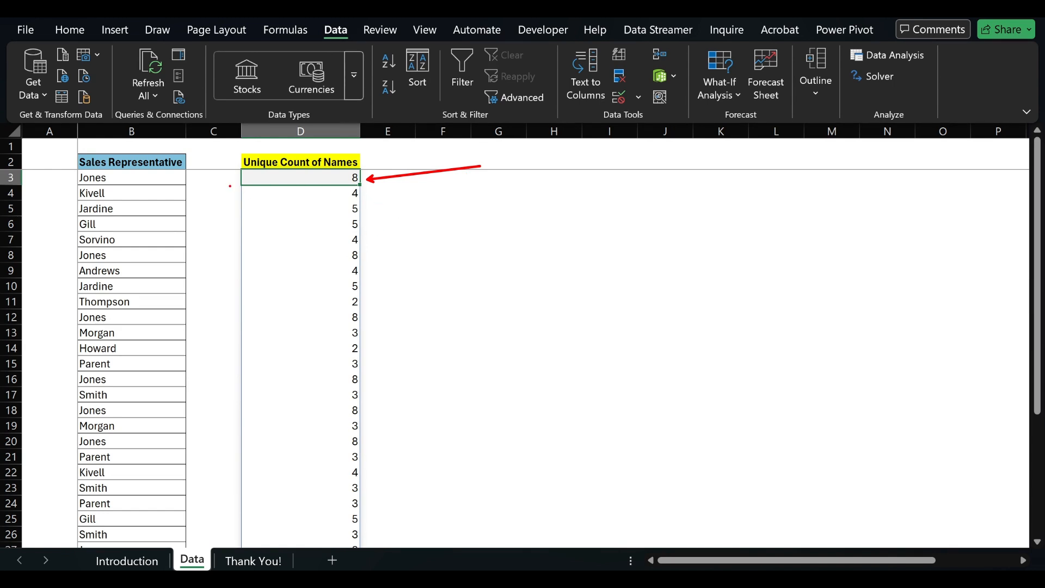
mouse_move(229, 185)
left_mouse_down()
mouse_move(393, 496)
mouse_move(381, 520)
left_mouse_up()
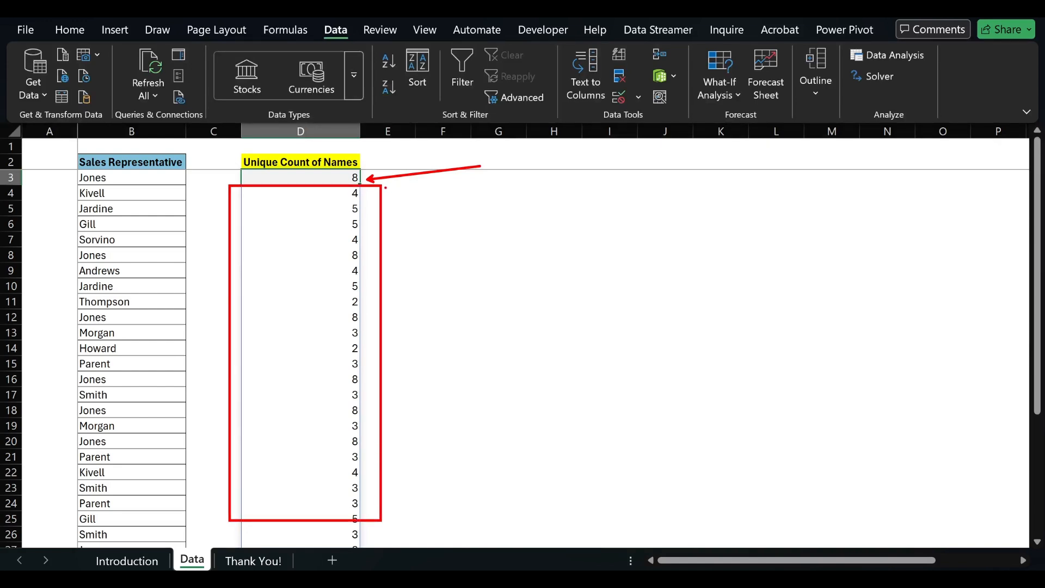
mouse_move(385, 188)
left_mouse_down()
mouse_move(419, 234)
mouse_move(406, 497)
left_mouse_up()
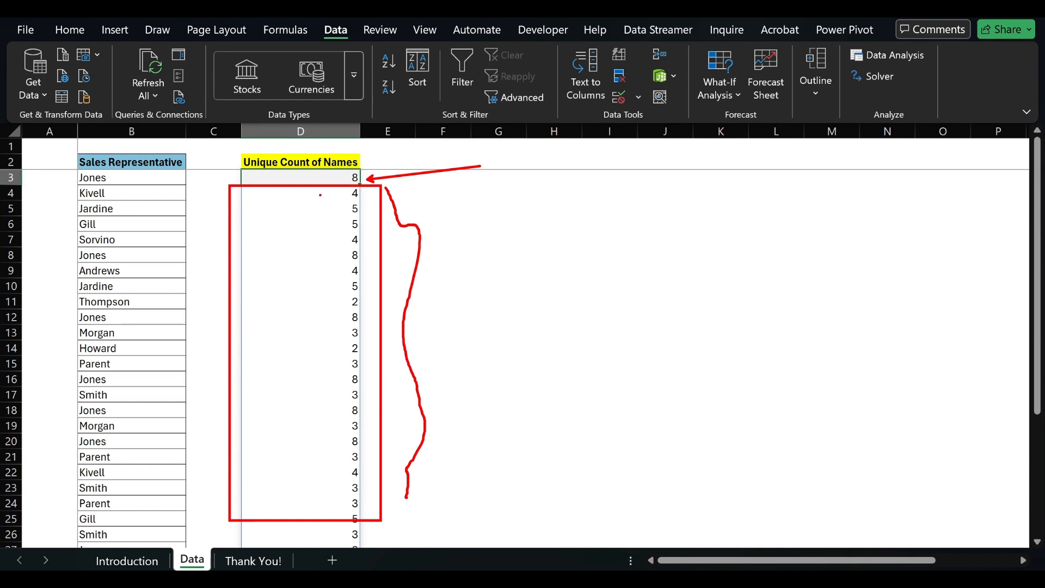
key("Escape")
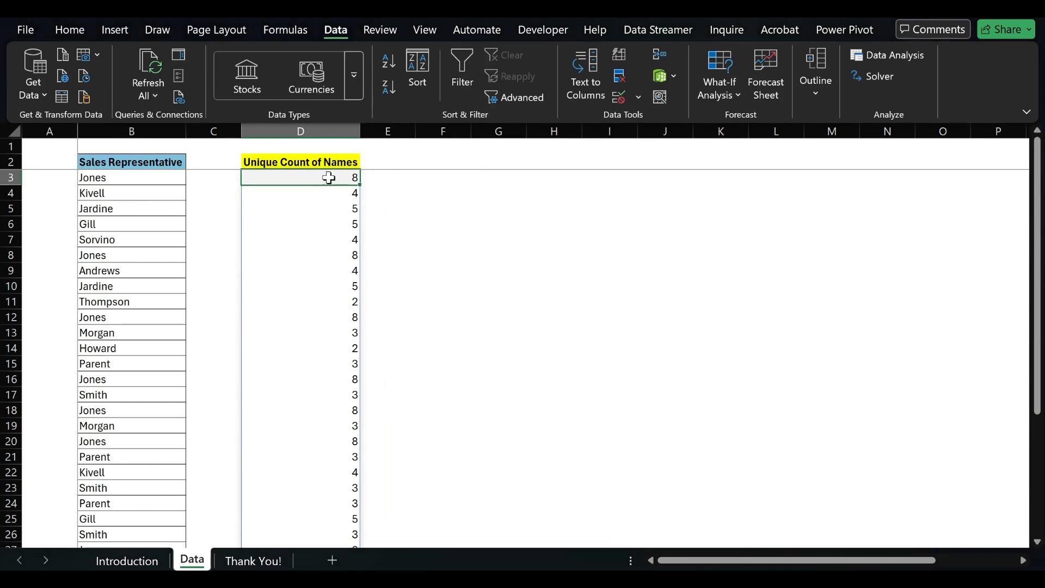
Step: Examine the COUNTIFS formula in D3 and compare its first count with the name in B3
key("F2")
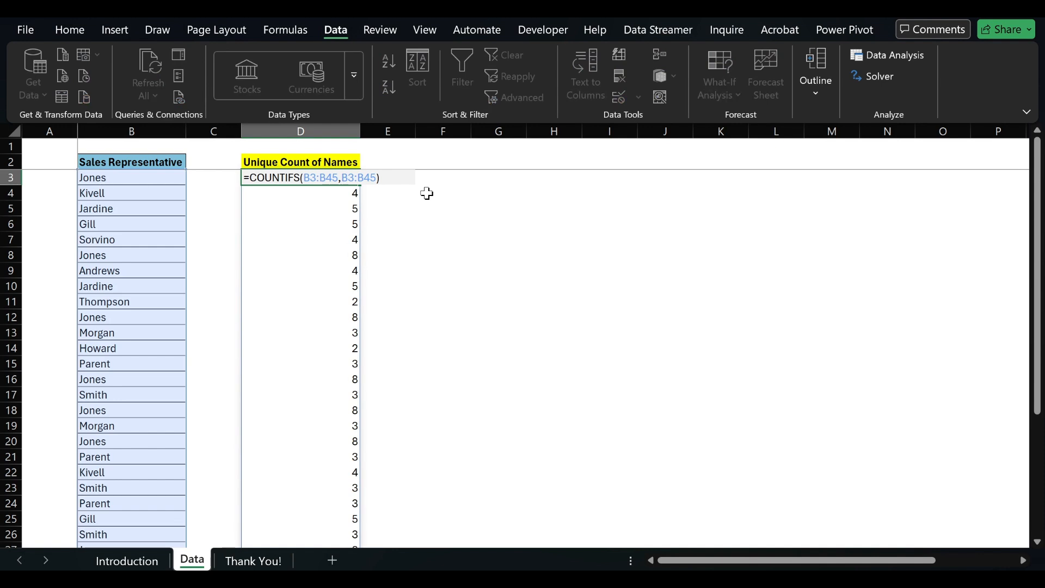
key("Escape")
key("F2")
key("Escape")
key("Left")
key("Right")
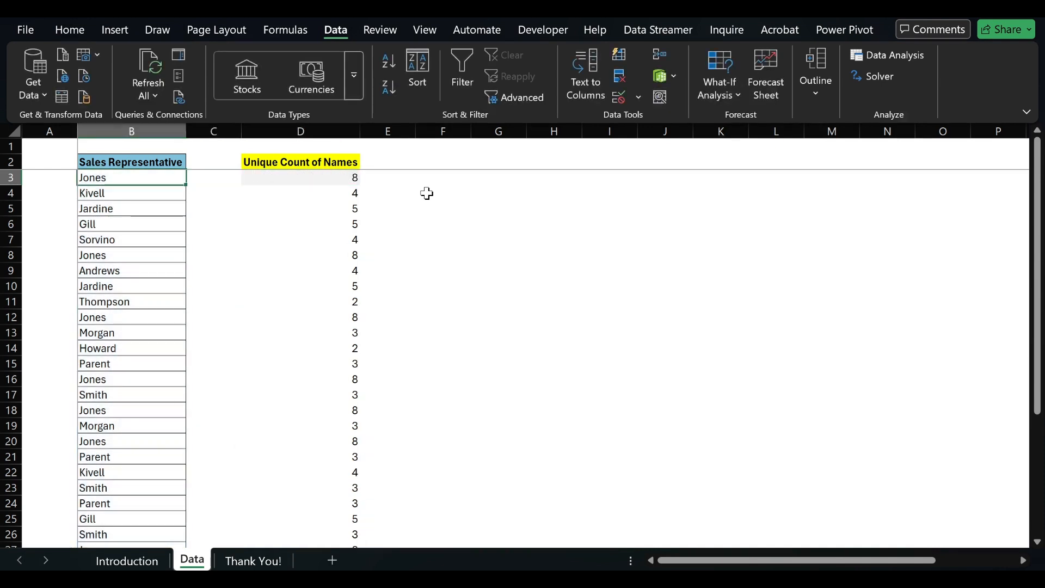
key("F2")
key("Escape")
Step: Compare the count in D4 with the sales representative name in B4
key("Down")
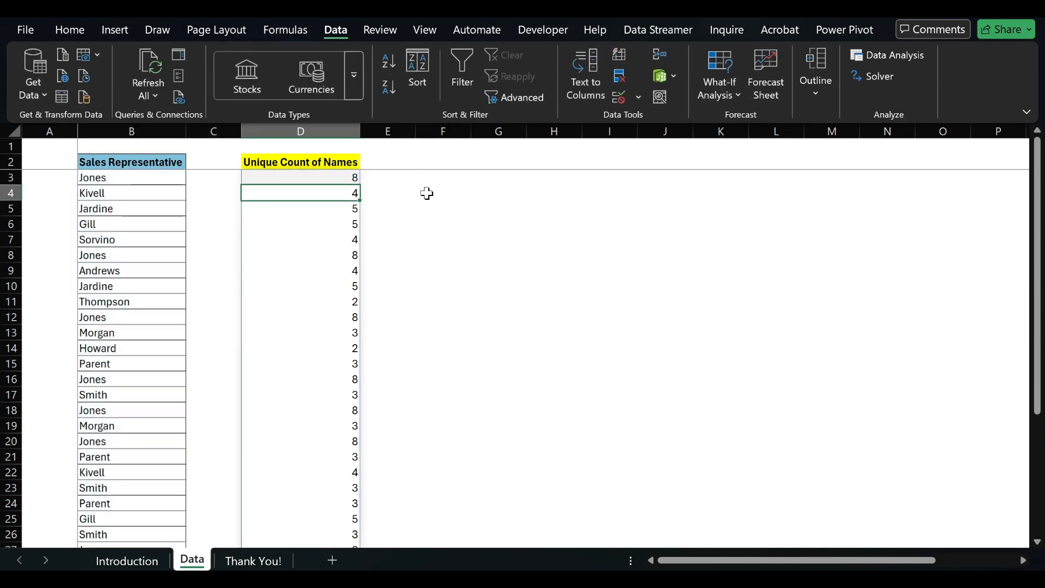
key("Left")
key("Left")
key("F2")
key("Escape")
key("Right")
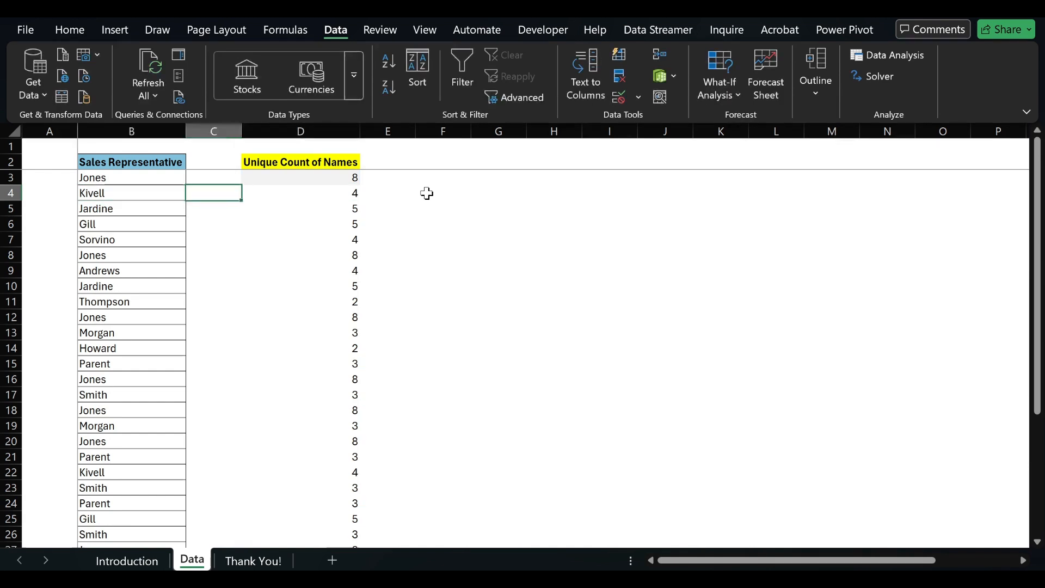
key("Right")
key("F2")
key("Escape")
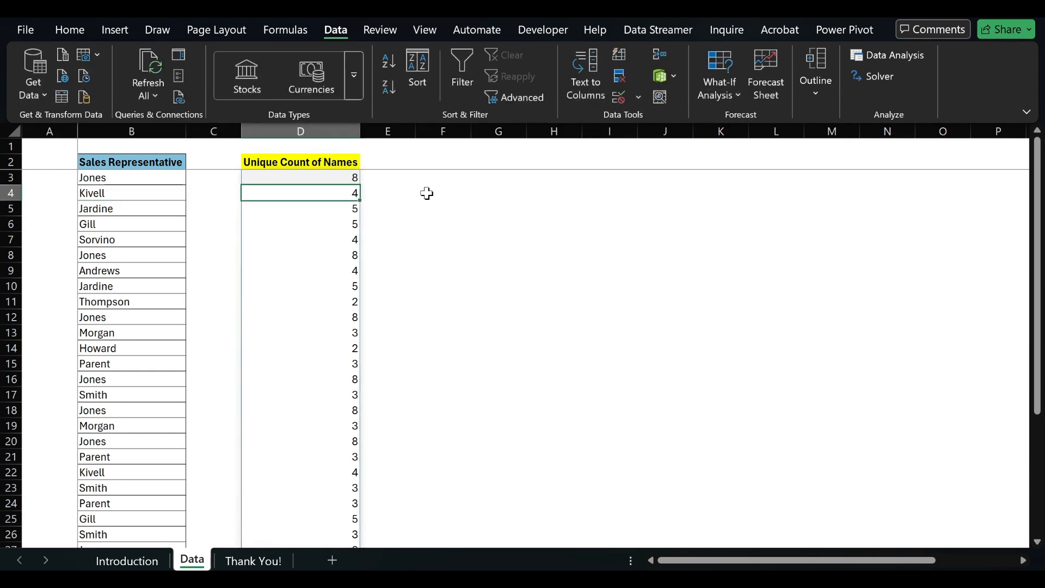
Step: Compare the name in B7 with its count in D7, ending back on D3
key("Down")
key("Down")
key("Down")
key("Left")
key("Left")
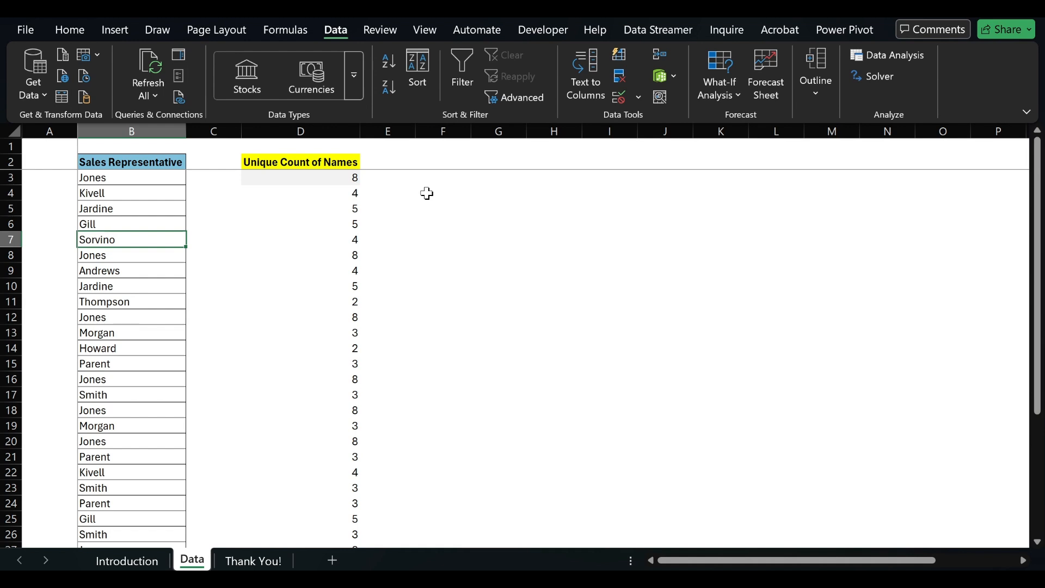
key("Right")
key("Right")
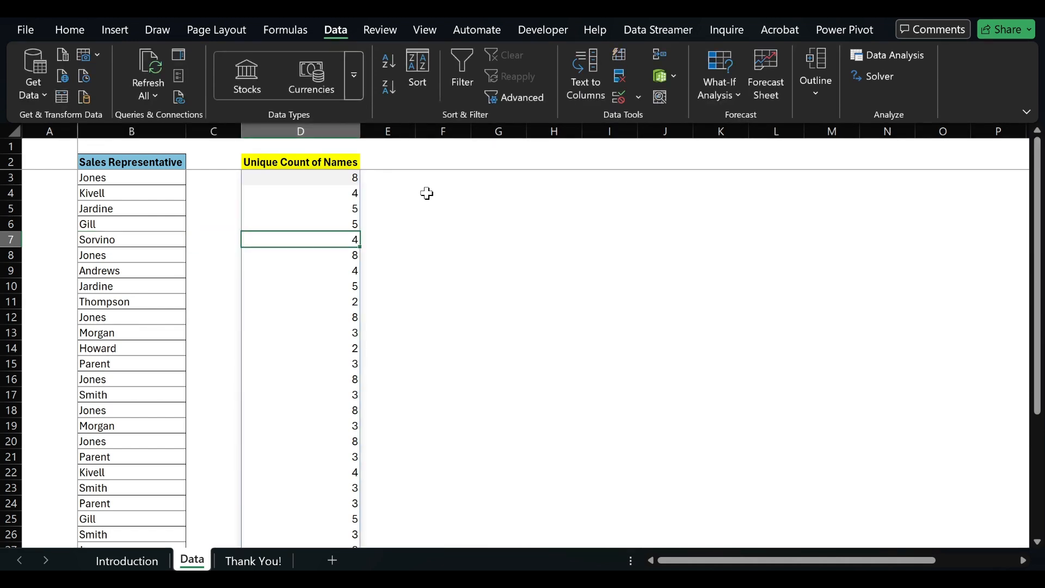
key("Up")
key("Up")
key("Up")
key("Up")
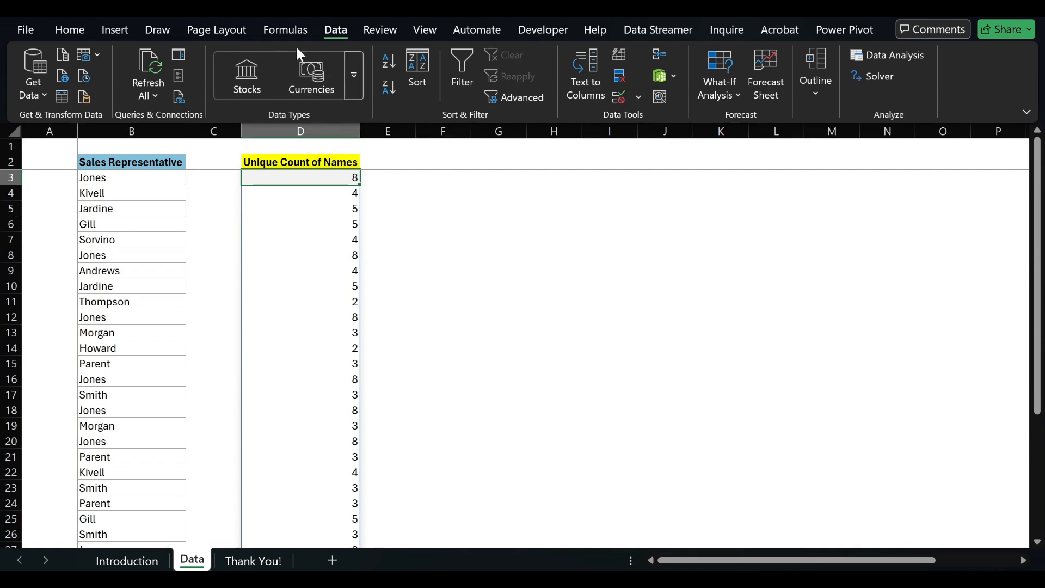
Step: Show the formula bar and change the formula in D3 to =1/COUNTIFS(B3:B45,B3:B45)
left_click(425, 39)
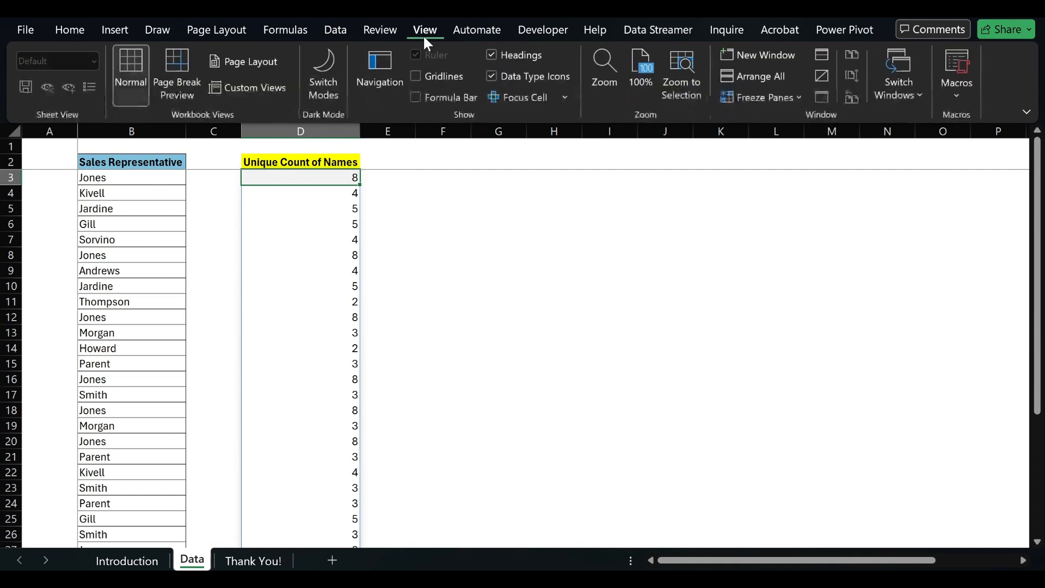
left_click(429, 92)
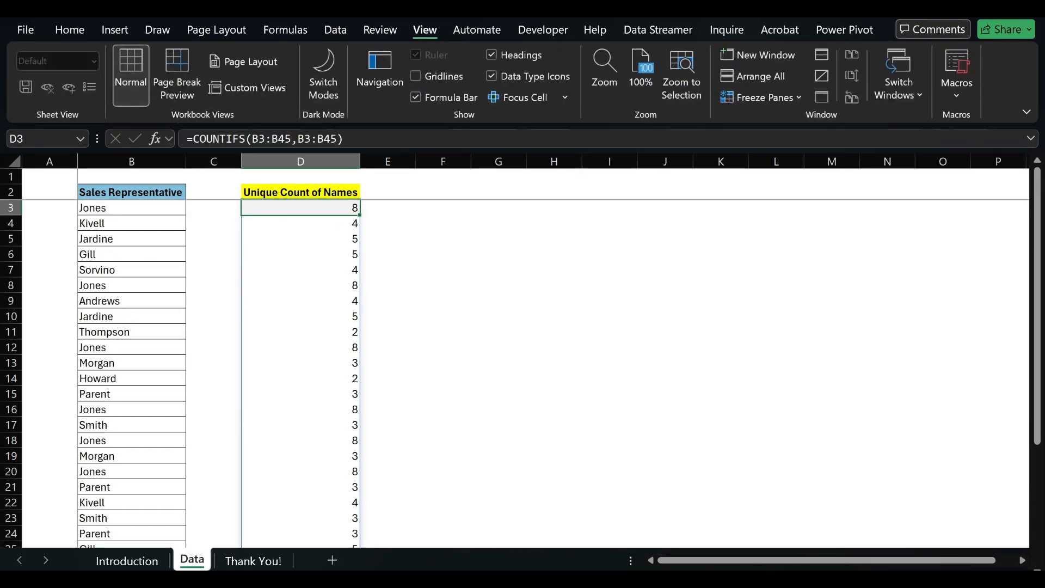
double_click(268, 207)
left_click(194, 139)
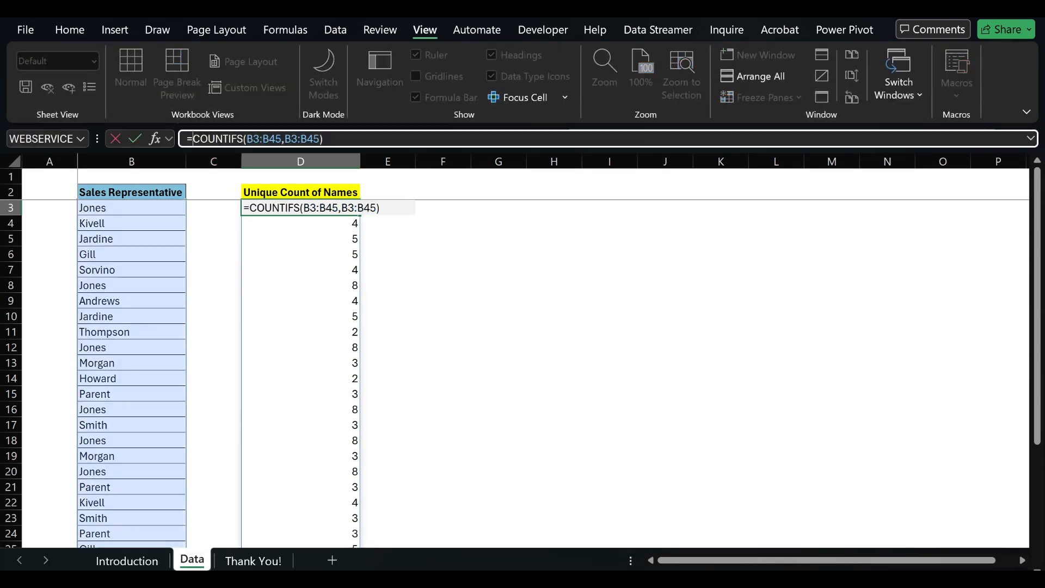
type("1/")
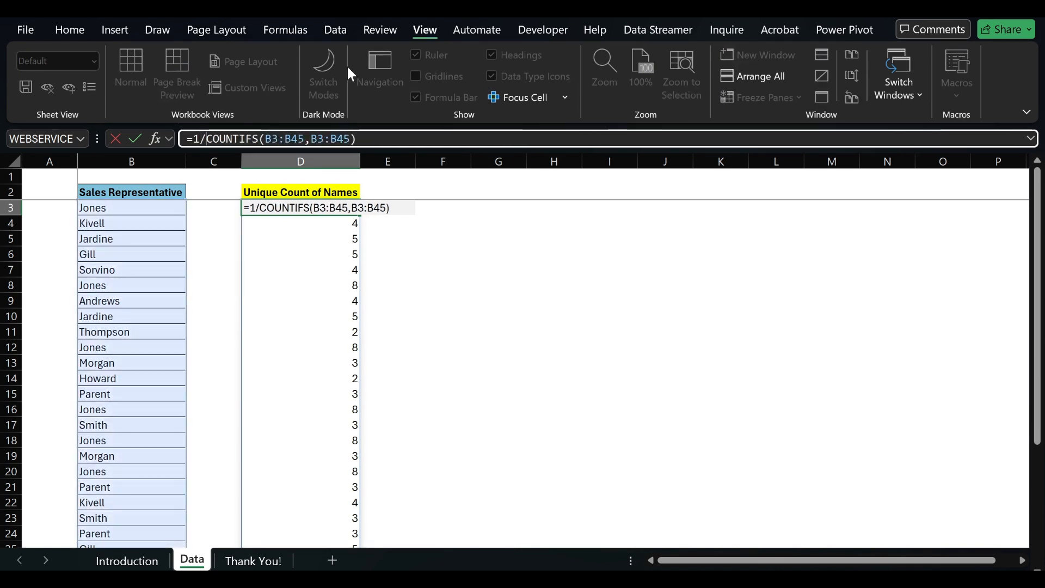
key("Return")
key("Up")
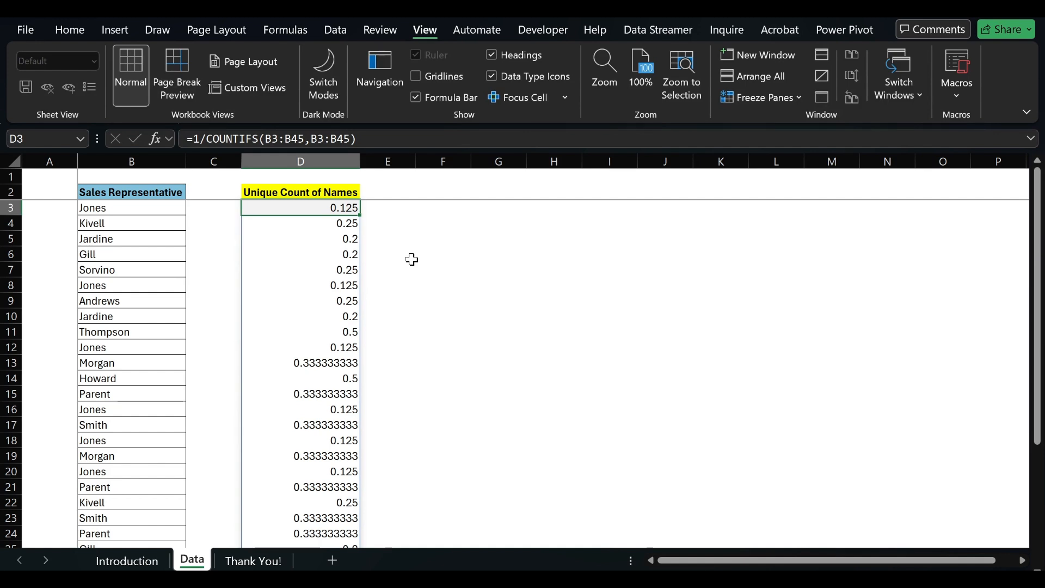
Step: Check the name in B3 and enter its occurrence count, 8, as a helper value in F3
key("Left")
key("Left")
key("Left")
key("shift+space")
key("Right")
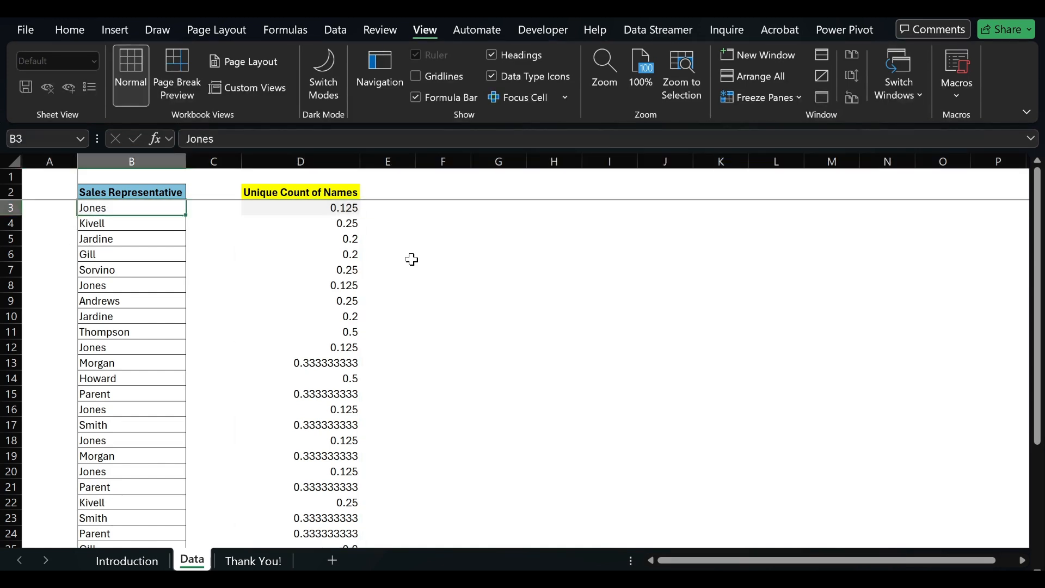
key("Right")
key("Right")
key("Right")
key("Right")
key("F2")
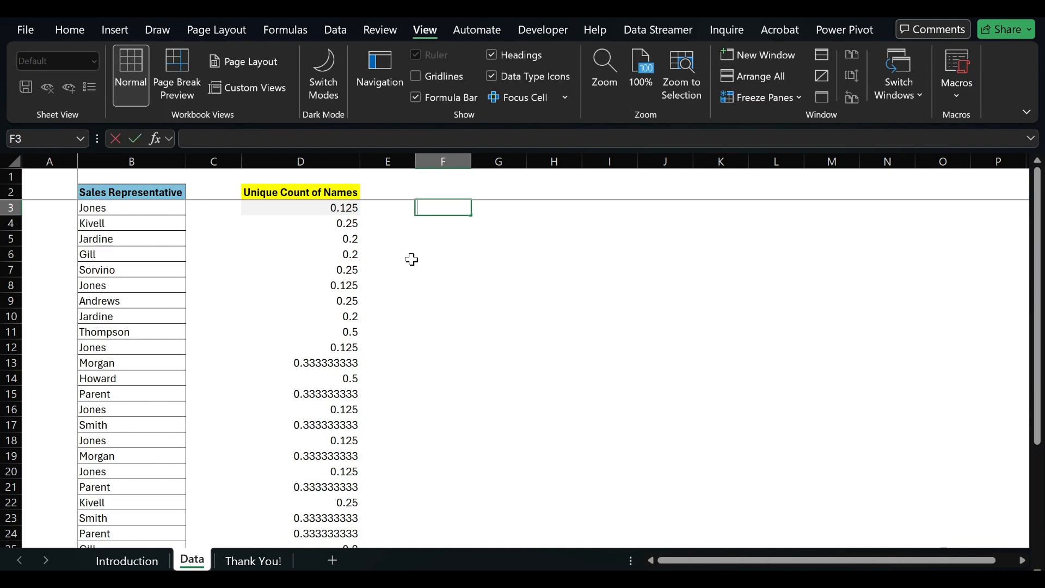
type("8")
key("Return")
key("Up")
key("Right")
Step: Compare the name in B3 with its fraction in D3 and the helper count in F3
key("Left")
key("Left")
key("Left")
key("Left")
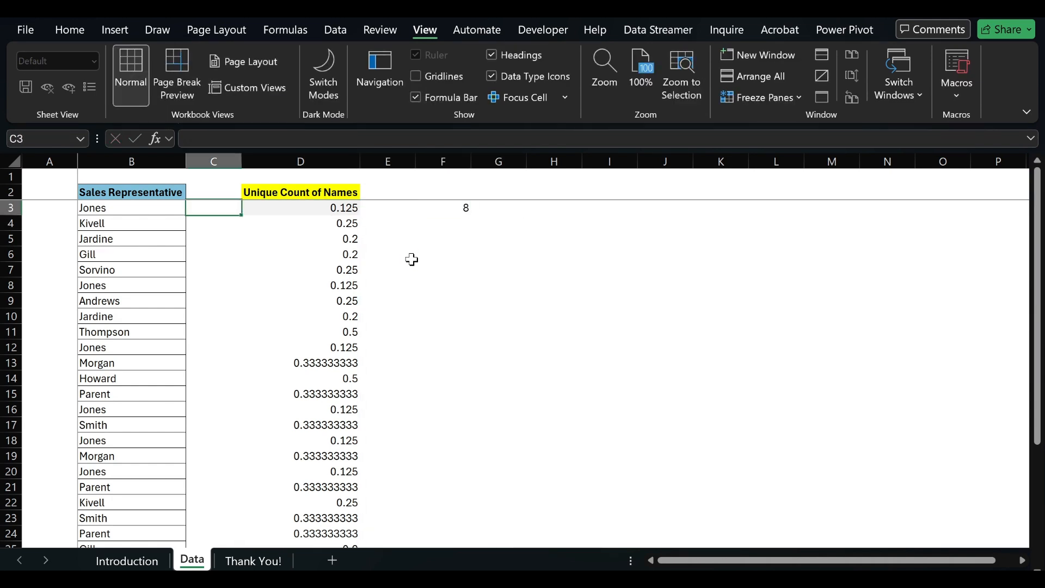
key("Left")
key("shift+space")
key("ctrl+Right")
key("ctrl+Right")
key("Left")
key("Left")
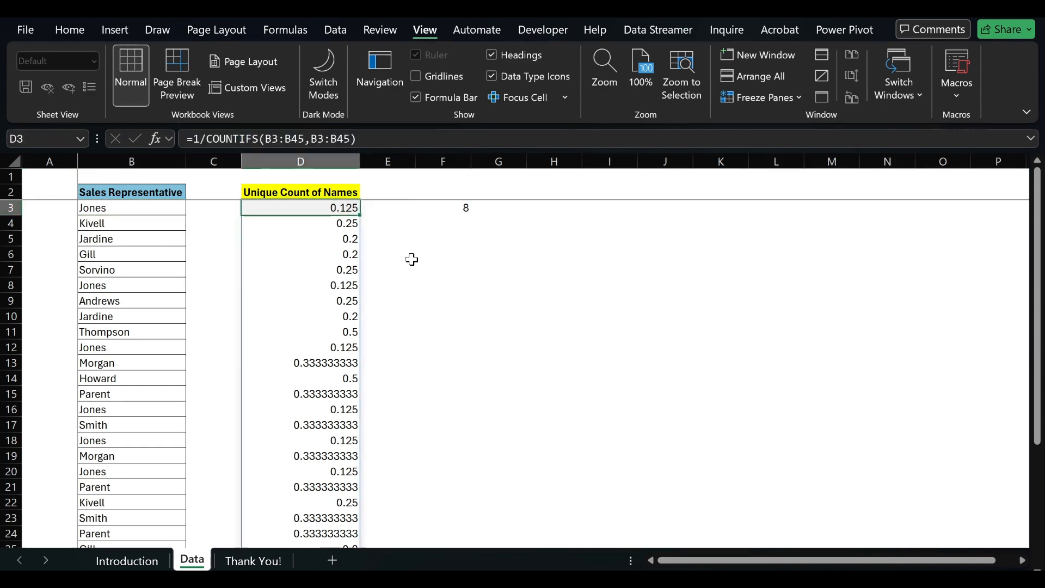
Step: Enter the formula =D3*F3 in H3 to multiply the first fraction by its occurrence count
key("Right")
key("Right")
key("Right")
key("Right")
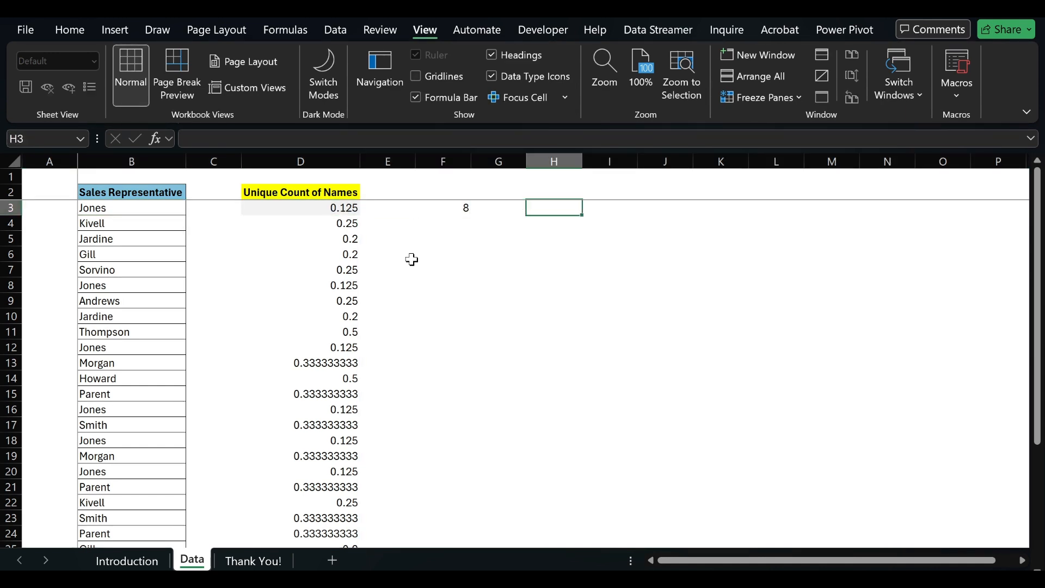
type("=")
key("Left")
key("Left")
key("Left")
key("Left")
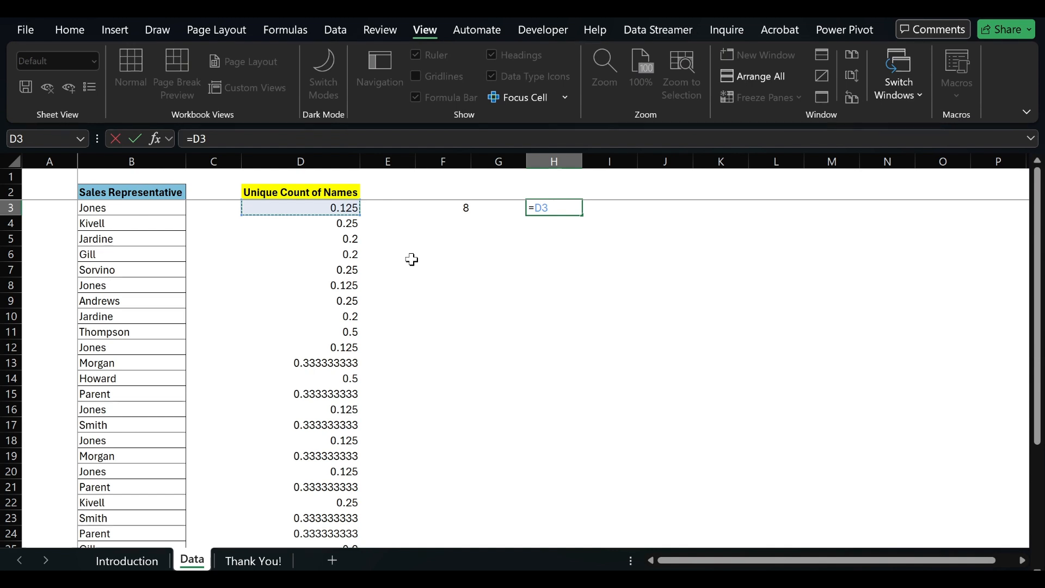
type("*")
key("Left")
key("Left")
key("Return")
key("Up")
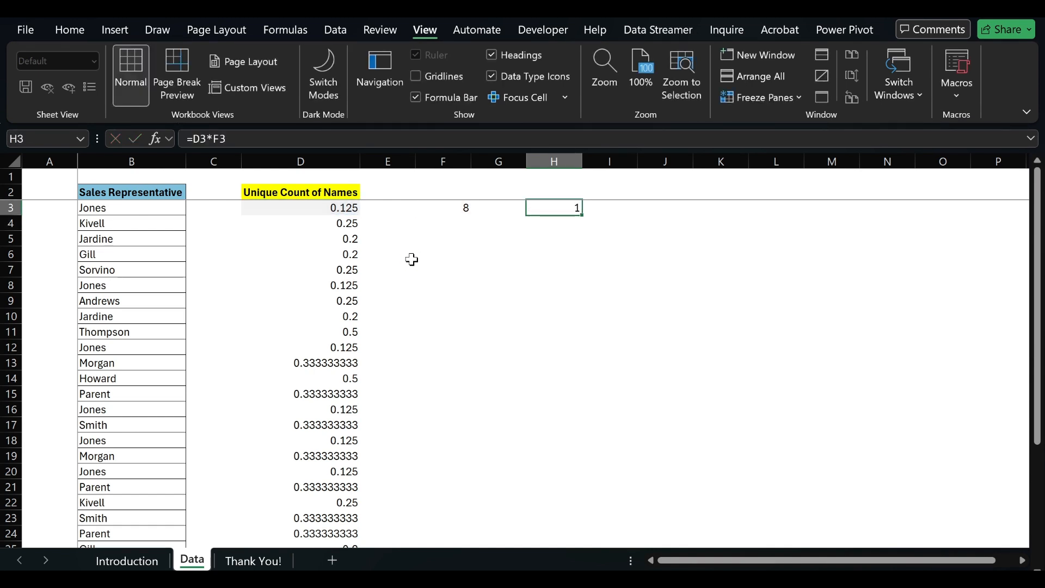
Step: Clear the multiplication formula from H3 and the helper count from F3
key("Delete")
key("Left")
key("Left")
key("Delete")
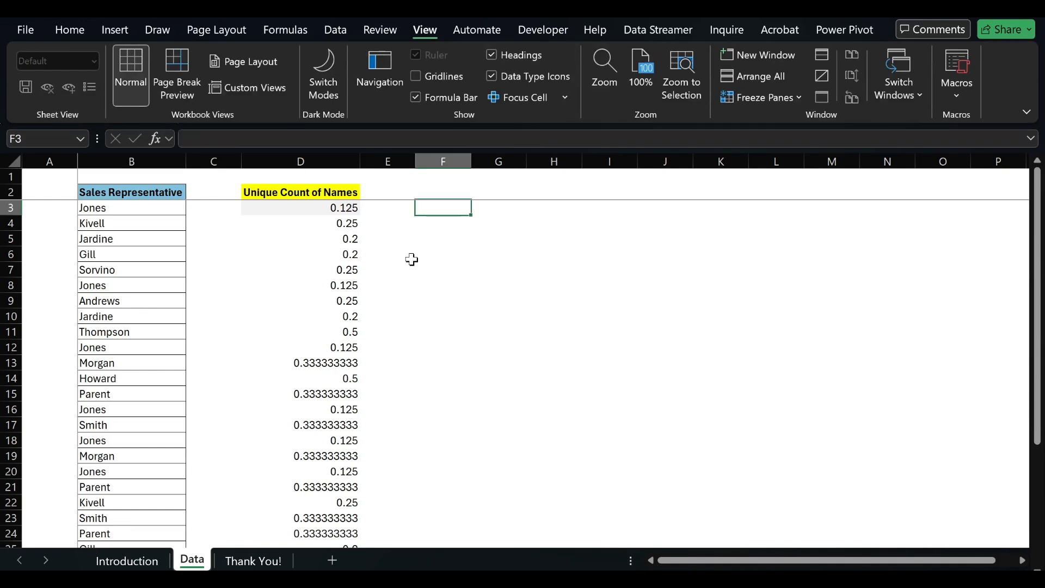
Step: Compare the fraction in D4 with the sales representative name in B4, ending back on D3
key("Left")
key("Left")
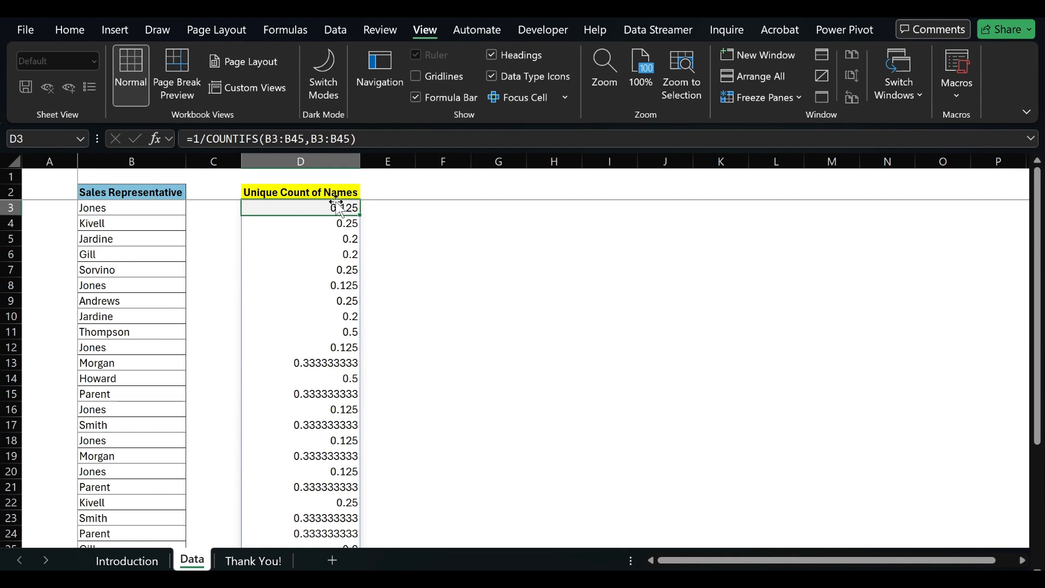
key("Down")
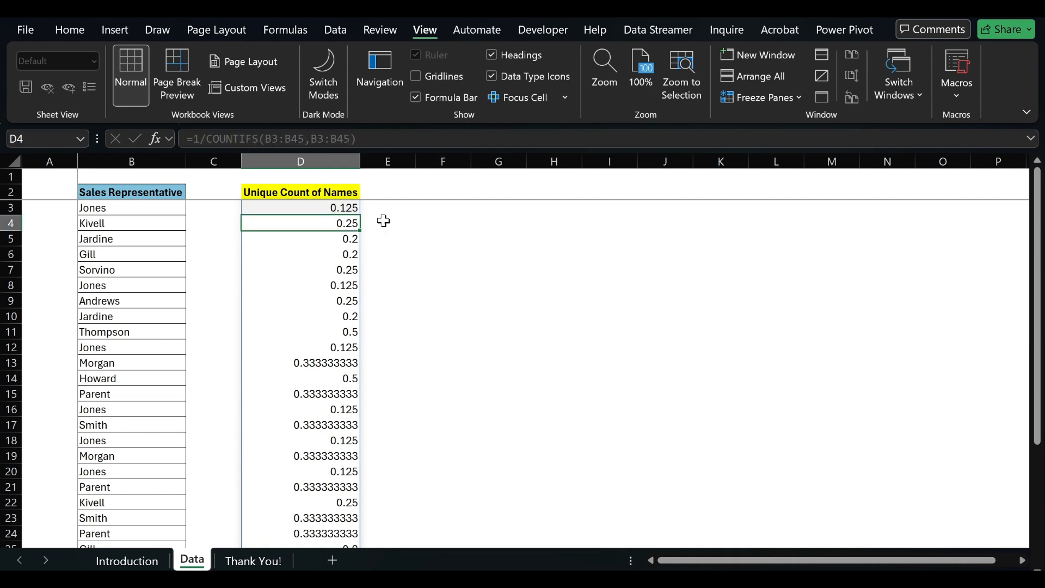
key("shift+space")
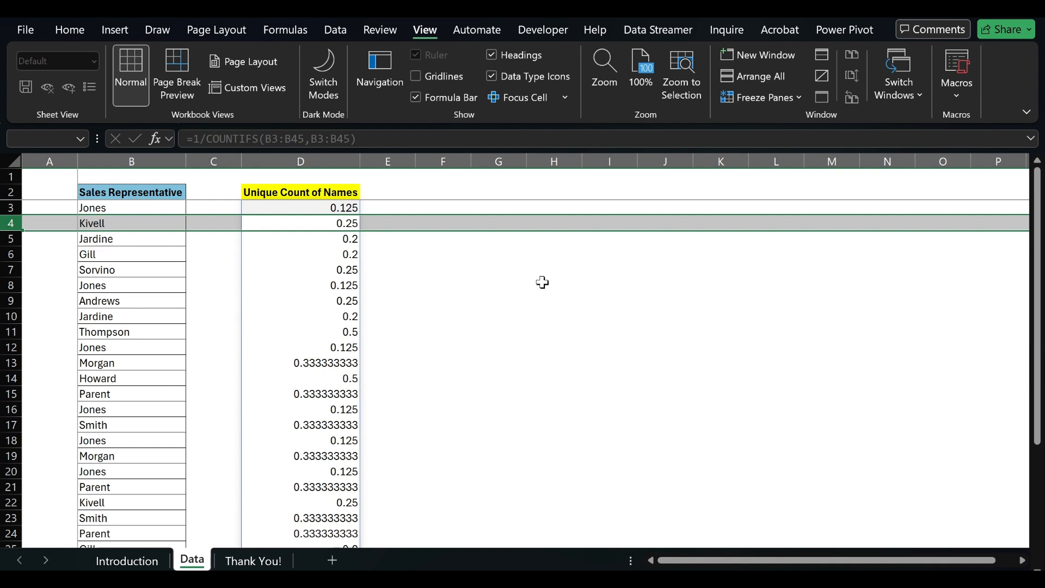
key("Up")
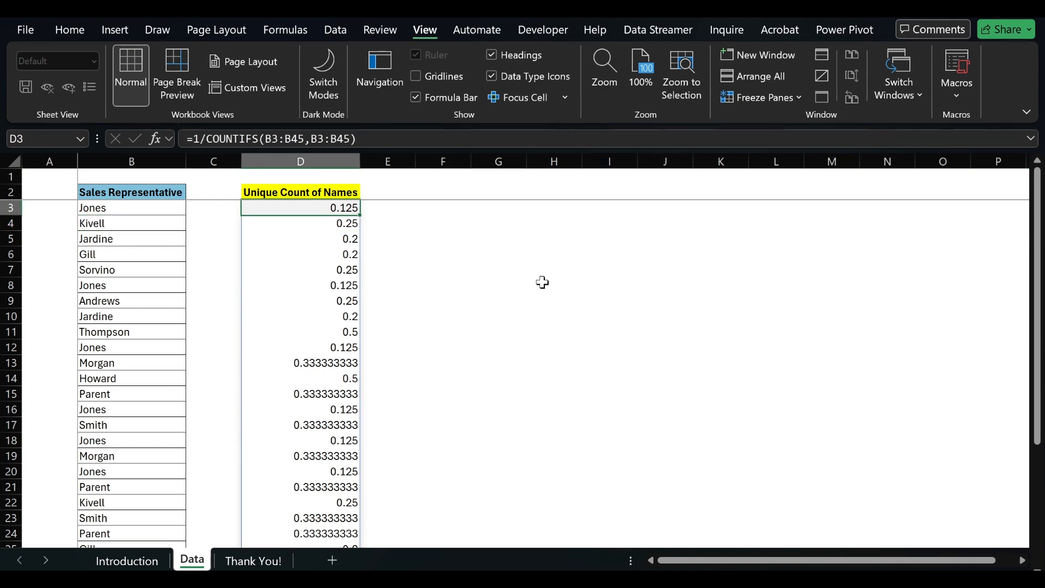
Step: Wrap the D3 formula in SUM so it reads =SUM(1/COUNTIFS(B3:B45,B3:B45))
key("F2")
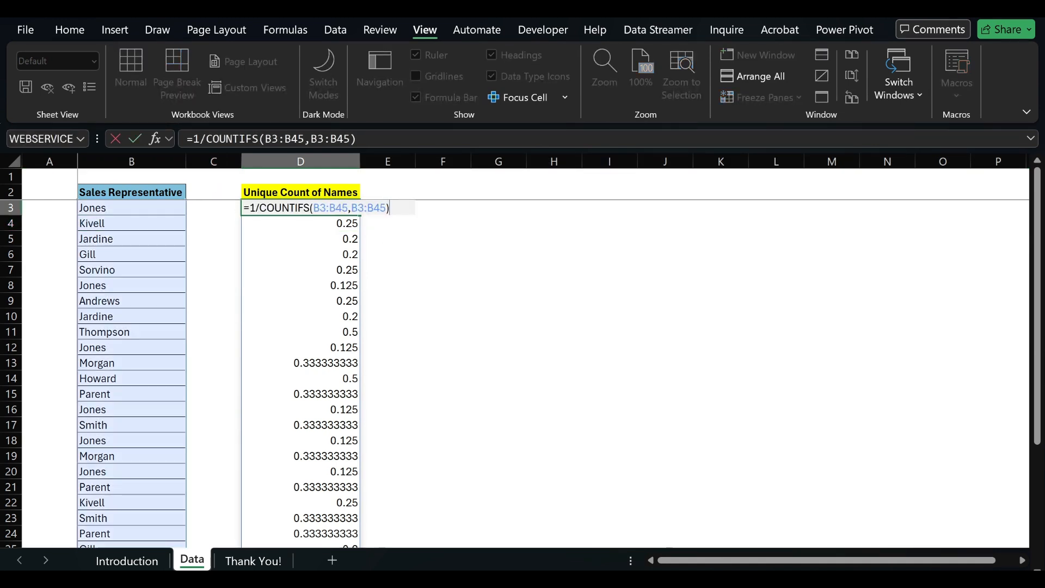
key("Home")
key("Right")
type("SUM(")
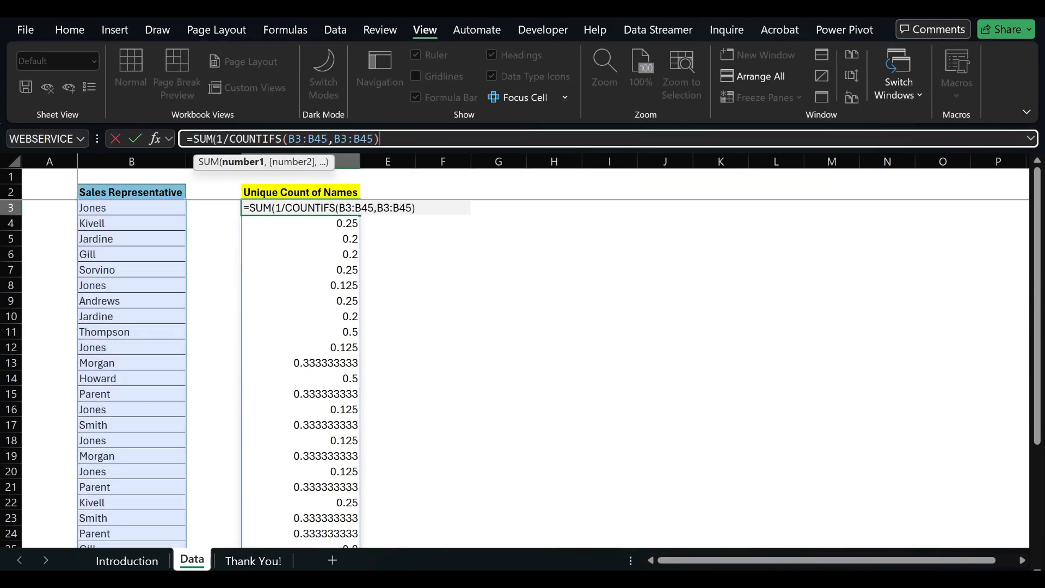
type(")")
key("Return")
key("Up")
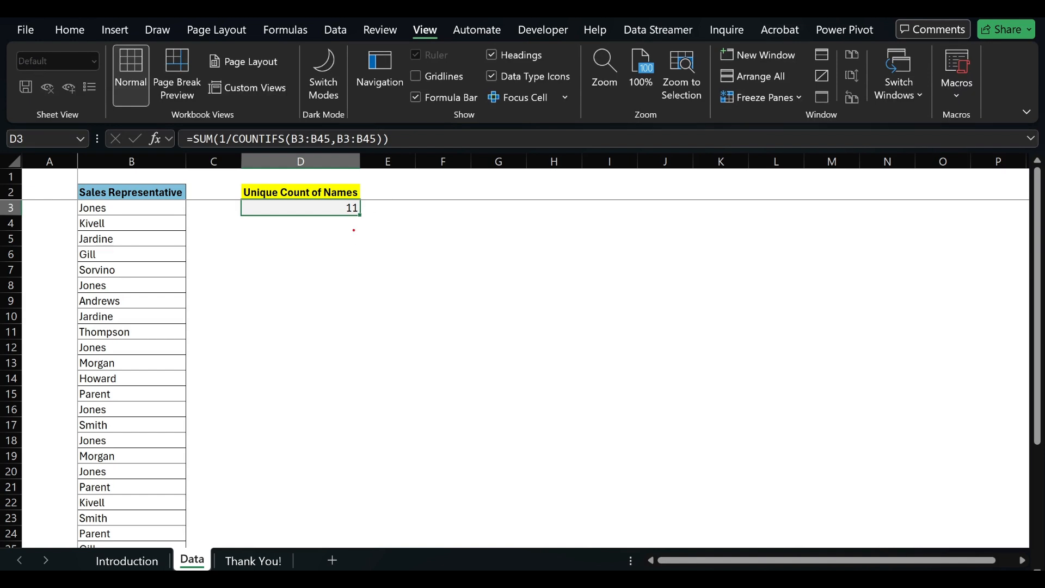
left_click_drag(278, 200, 389, 229)
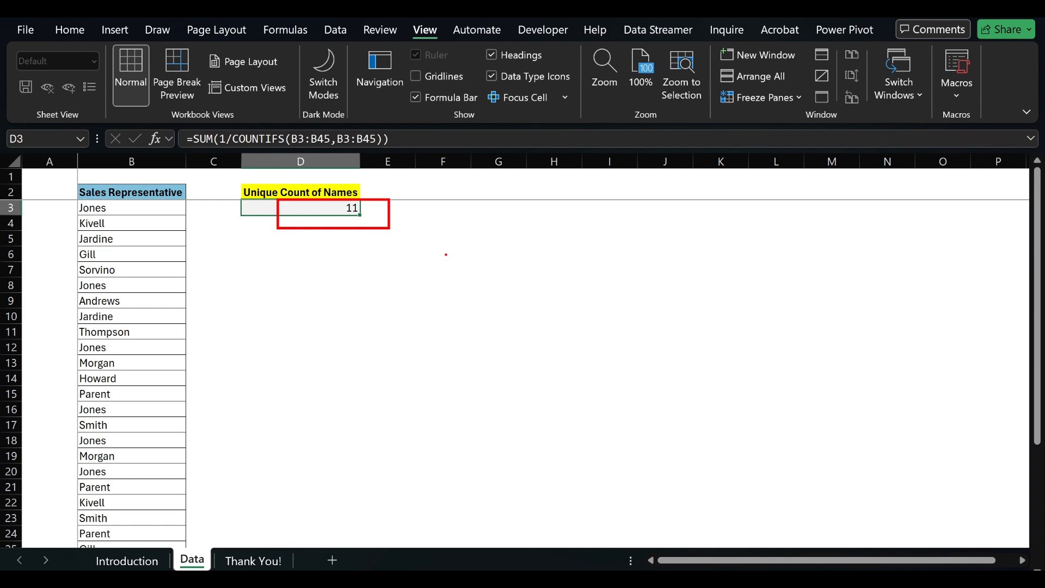
left_click_drag(453, 266, 453, 319)
type("Remo")
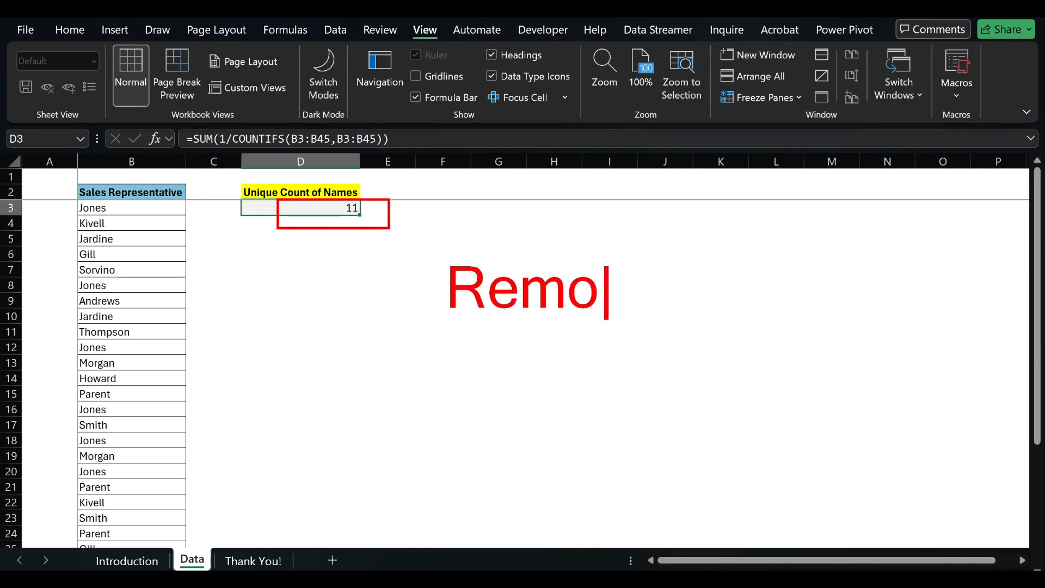
type("ve Duplicates")
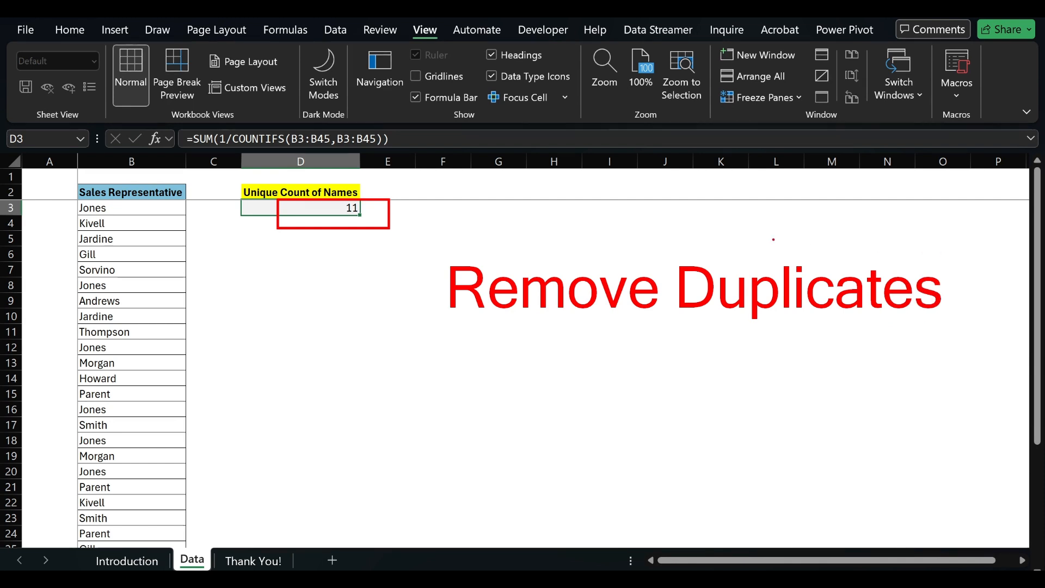
key("Escape")
Step: Review the COUNTIFS ranges in the D3 formula against the list of sales representative names
double_click(308, 207)
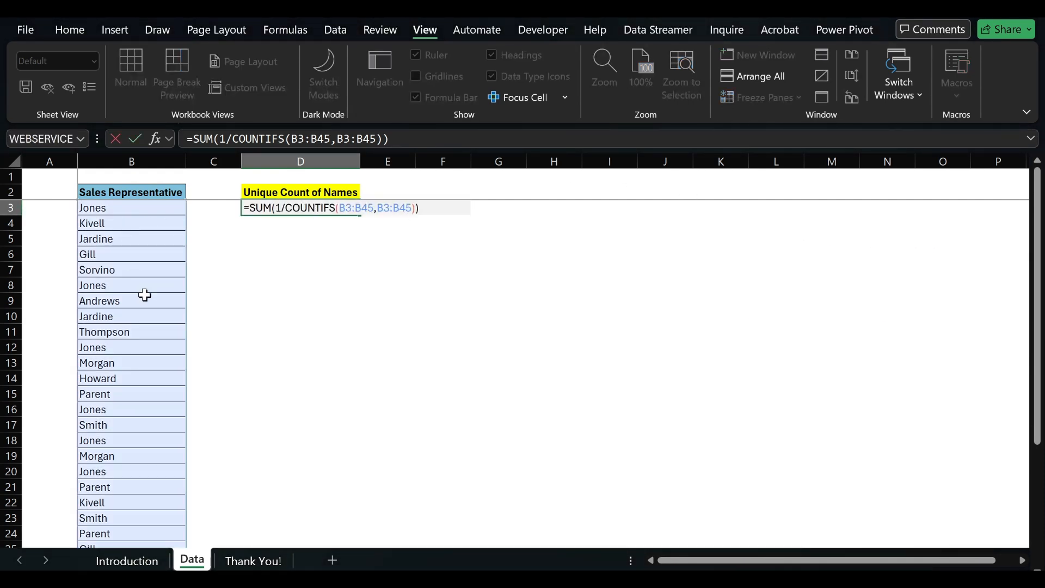
scroll(145, 294, "down", 4)
scroll(146, 296, "up", 4)
left_click_drag(338, 207, 407, 207)
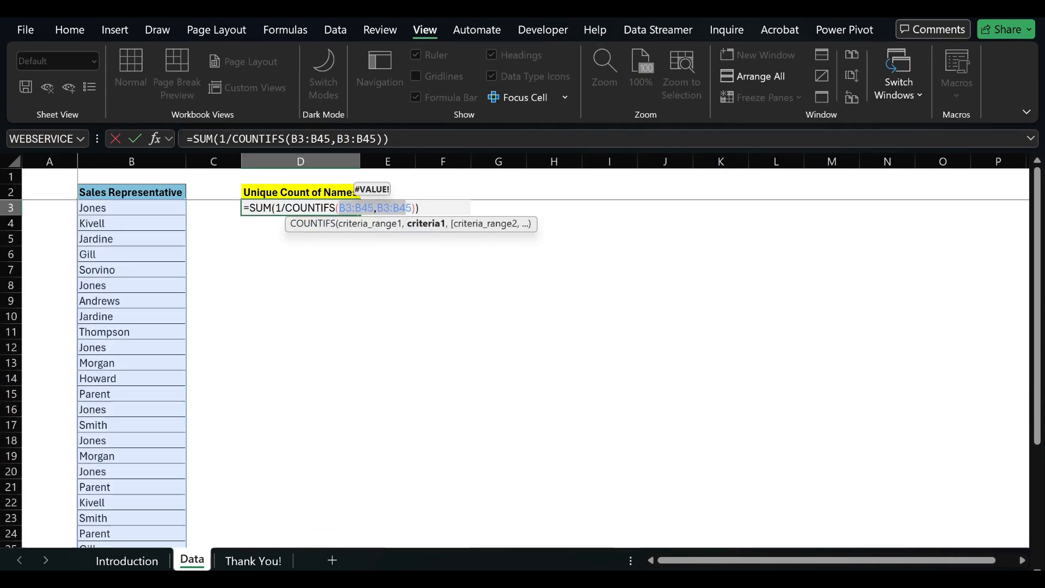
key("ctrl+Return")
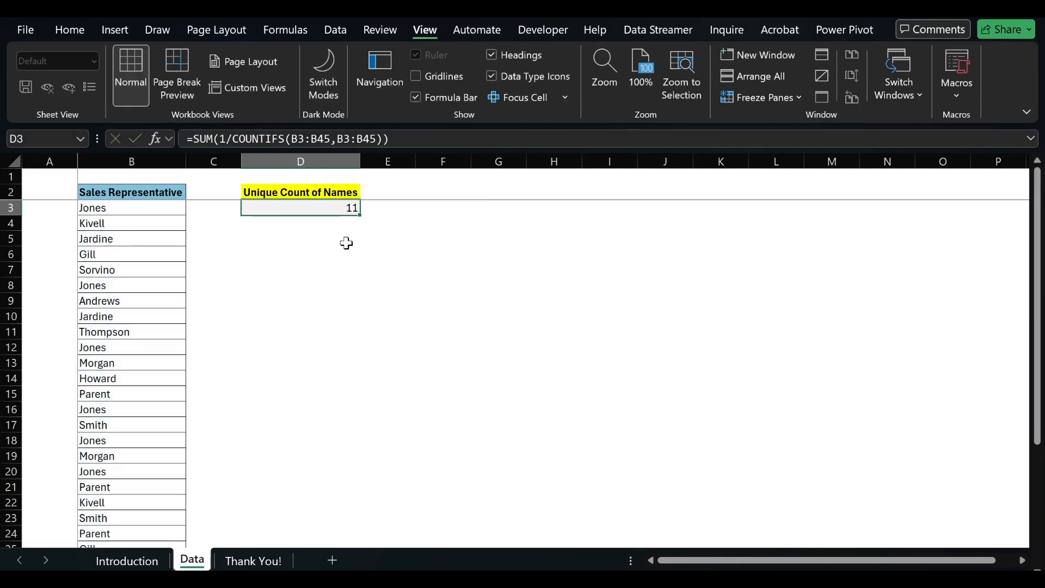